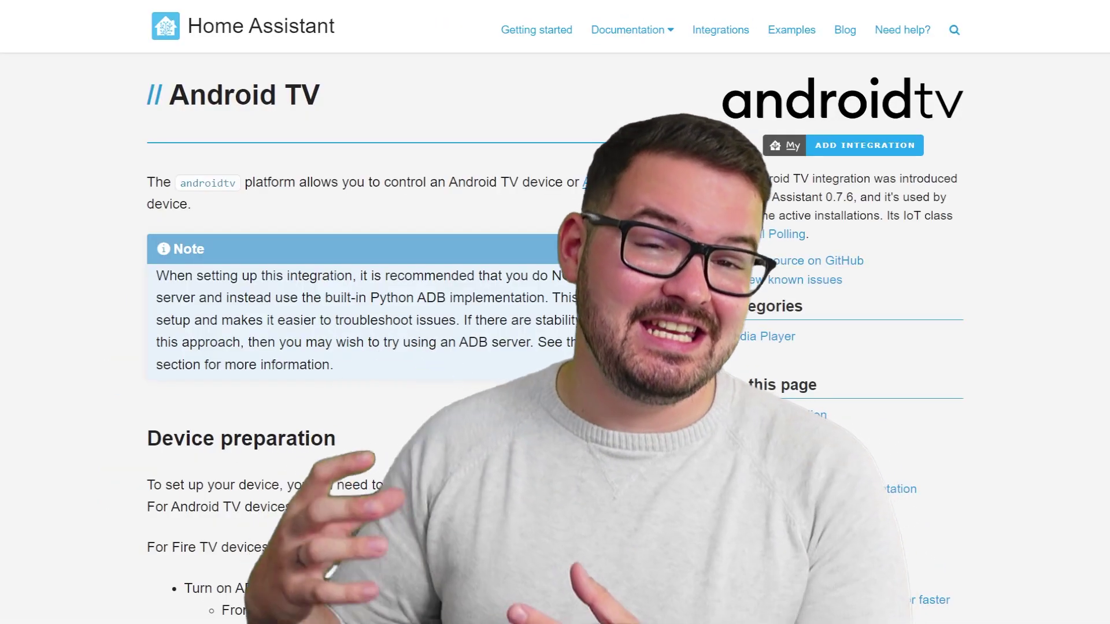
Step: Scroll the Android TV docs through Device preparation, Options and ADB Setup
{"action": "scroll", "coordinate": [554, 333], "scroll_direction": "down", "scroll_amount": 5}
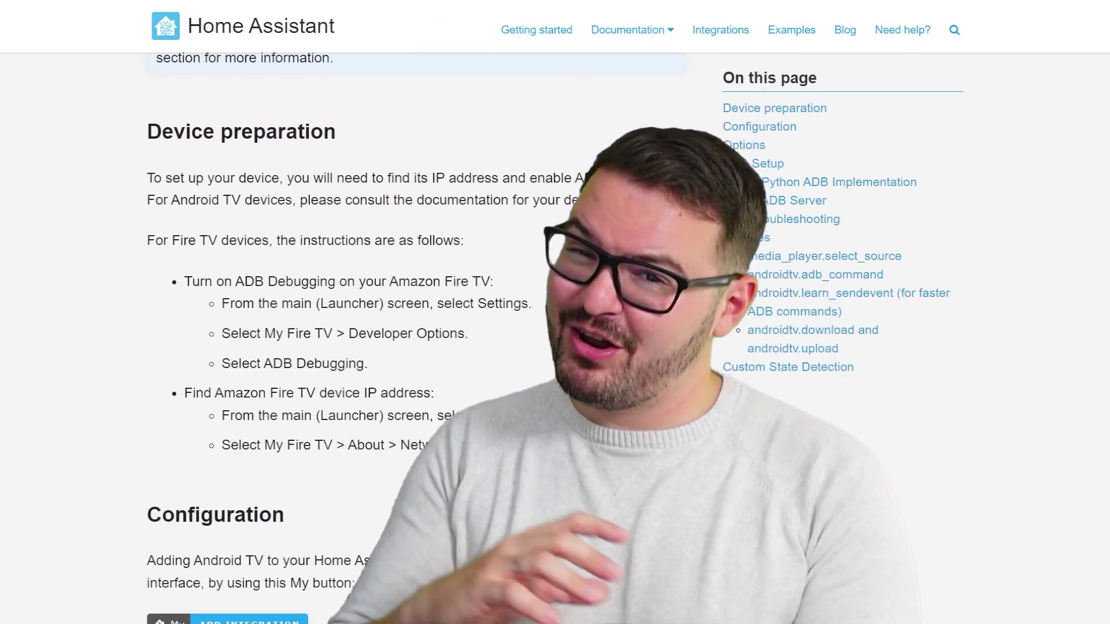
{"action": "scroll", "coordinate": [339, 338], "scroll_direction": "down", "scroll_amount": 8}
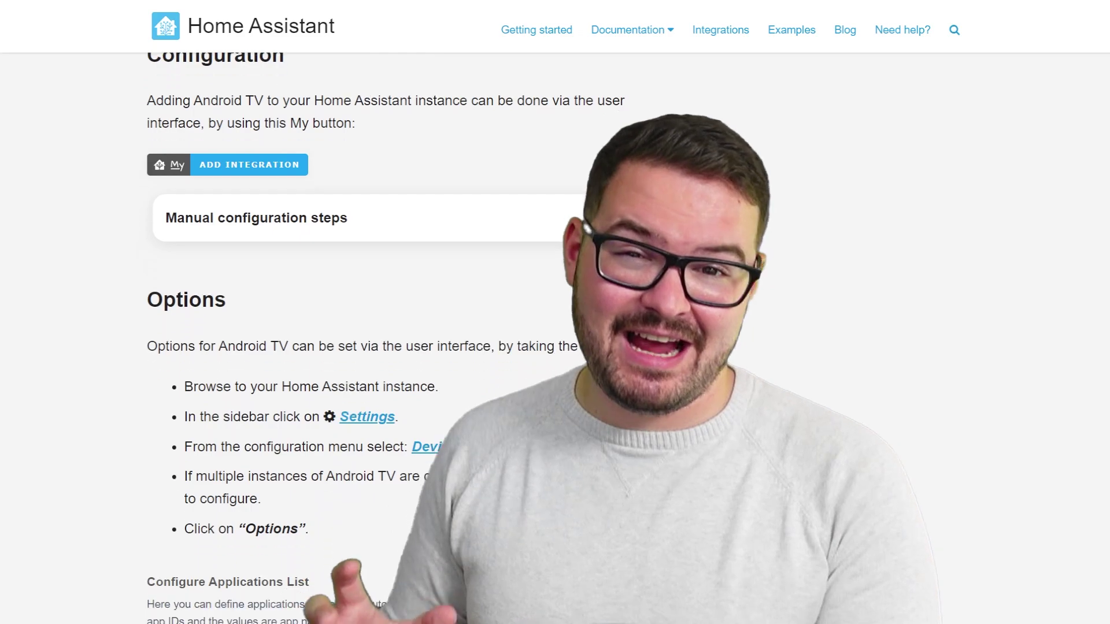
{"action": "scroll", "coordinate": [338, 338], "scroll_direction": "down", "scroll_amount": 10}
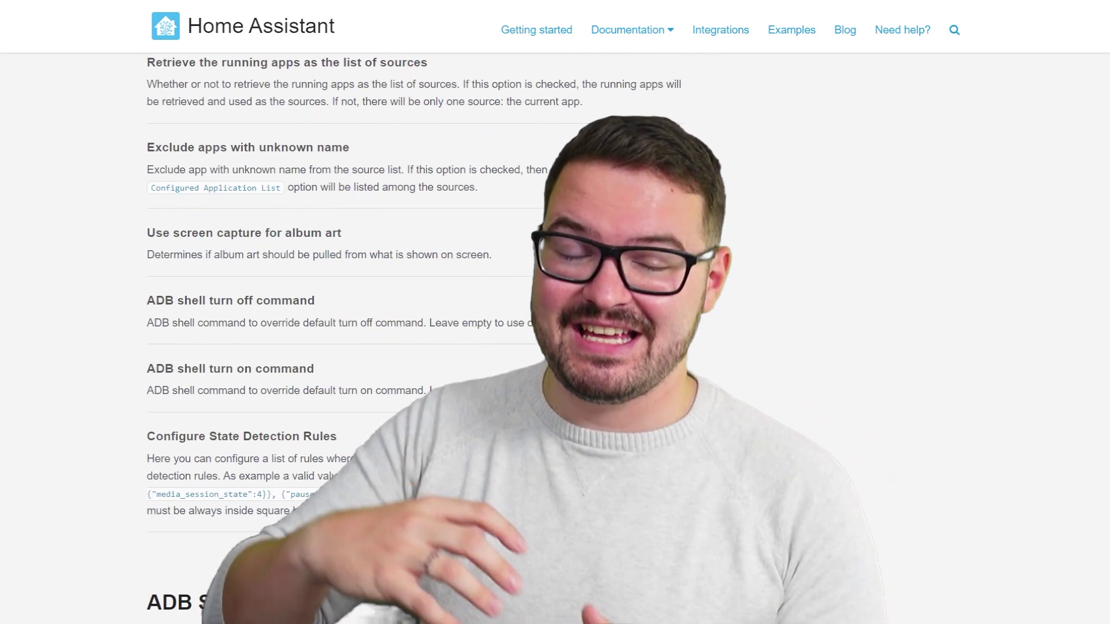
{"action": "scroll", "coordinate": [338, 338], "scroll_direction": "down", "scroll_amount": 6}
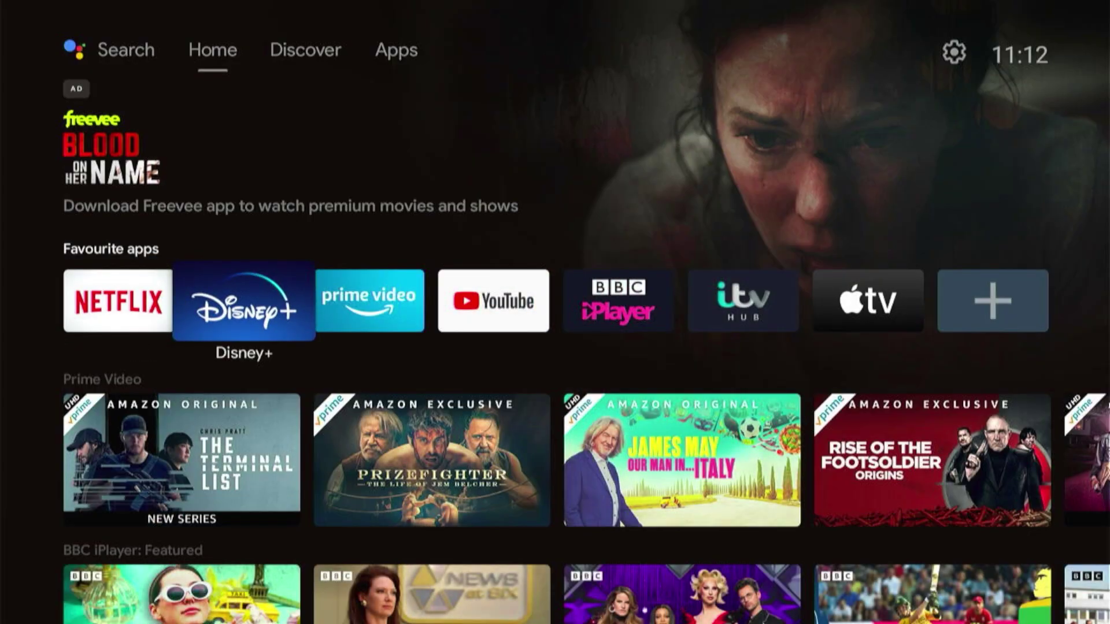
Step: Navigate from the TV home screen to the Apps page and open Settings
{"action": "key", "text": "Right"}
{"action": "key", "text": "Right"}
{"action": "key", "text": "Up"}
{"action": "key", "text": "Right"}
{"action": "key", "text": "Up"}
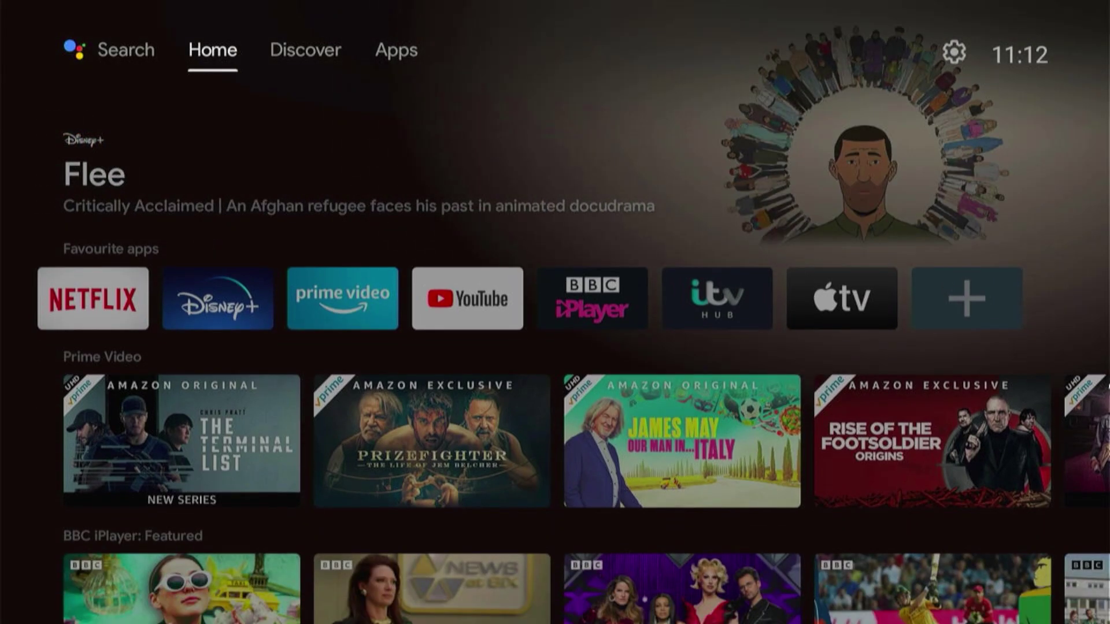
{"action": "key", "text": "Right"}
{"action": "key", "text": "Right"}
{"action": "key", "text": "Right"}
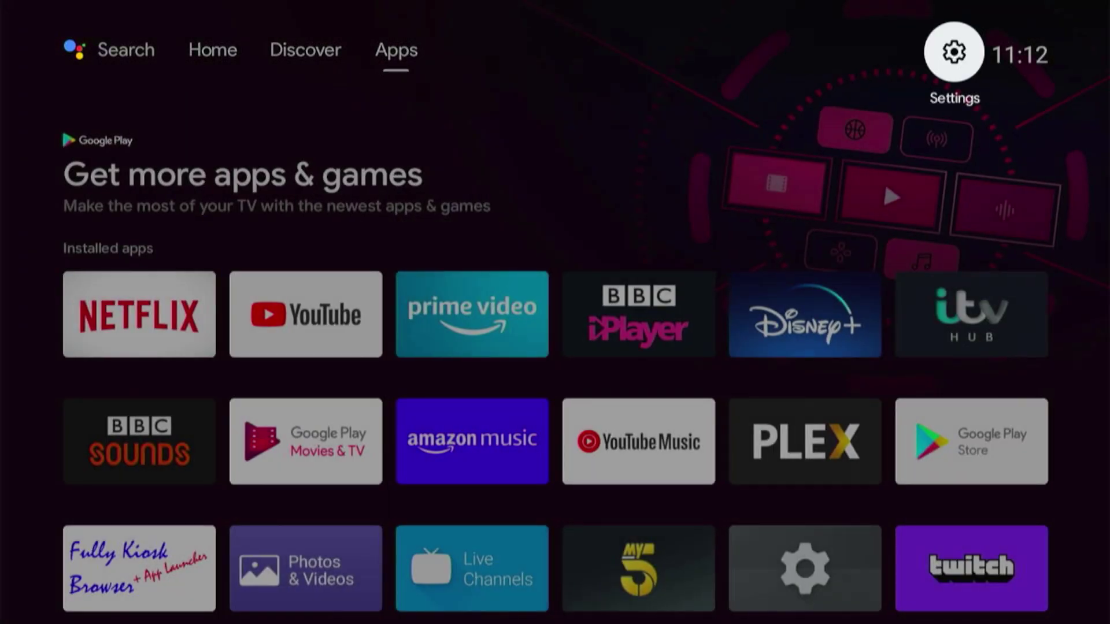
{"action": "key", "text": "Return"}
Step: Open Device Preferences and go down the list to Developer options
{"action": "key", "text": "Down"}
{"action": "key", "text": "Down"}
{"action": "key", "text": "Down"}
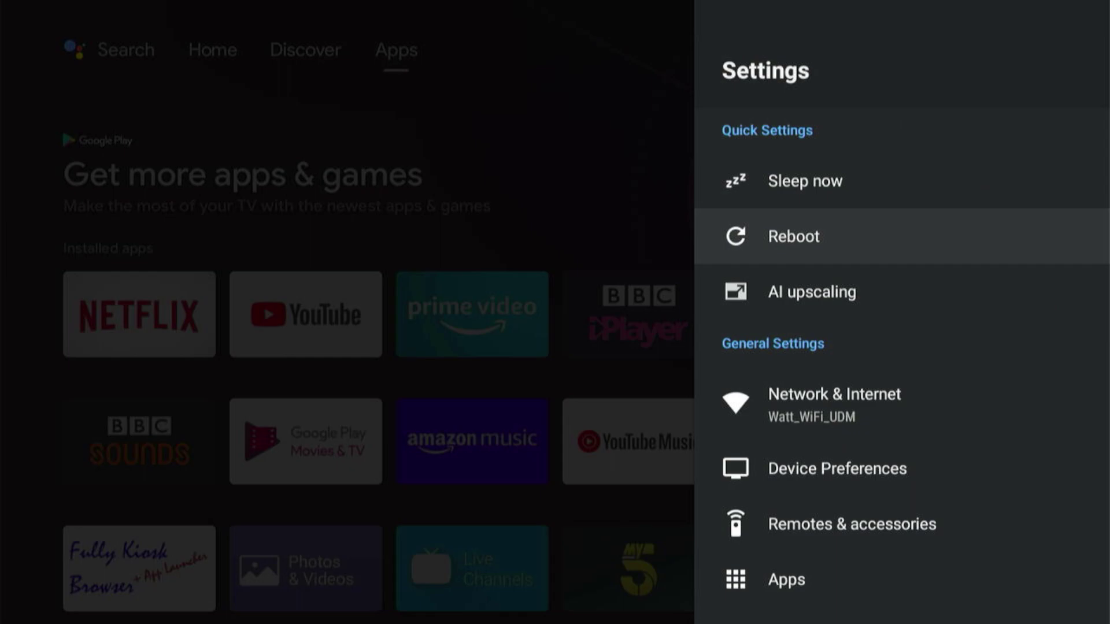
{"action": "key", "text": "Down"}
{"action": "key", "text": "Return"}
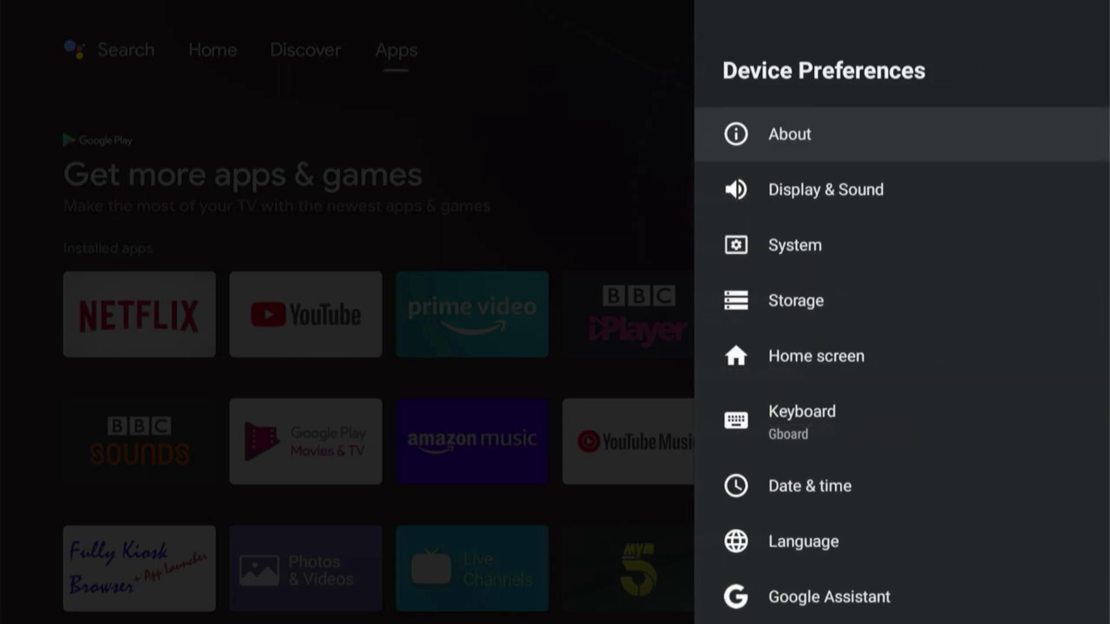
{"action": "key", "text": "Down"}
{"action": "key", "text": "Down"}
{"action": "key", "text": "Down"}
{"action": "key", "text": "Down"}
{"action": "key", "text": "Down"}
{"action": "key", "text": "Down"}
{"action": "key", "text": "Down"}
{"action": "key", "text": "Down"}
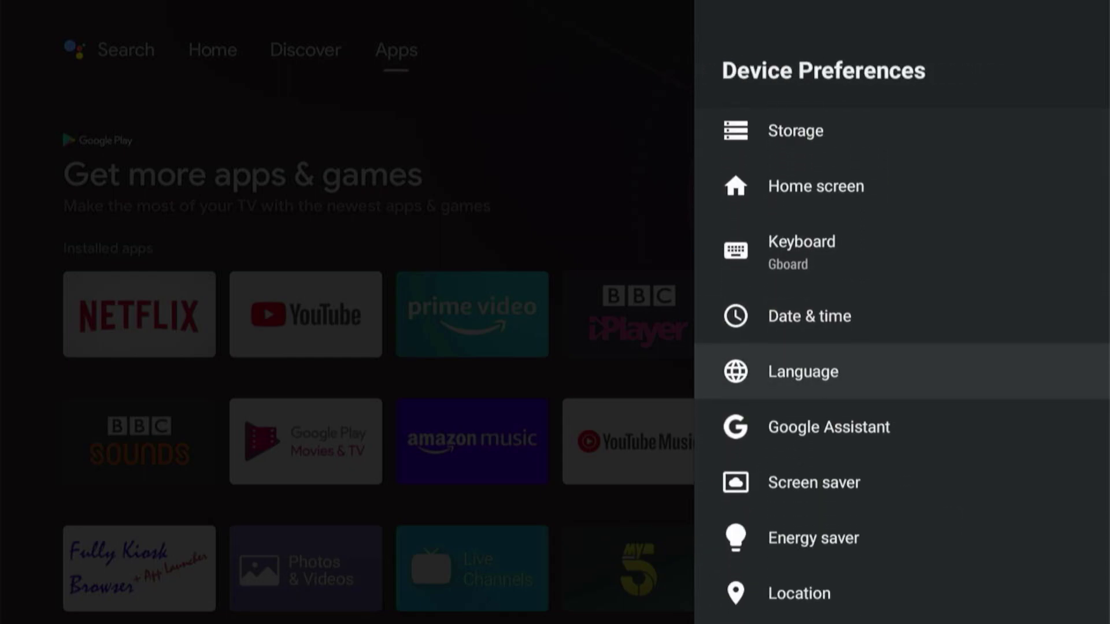
{"action": "key", "text": "Down"}
{"action": "key", "text": "Down"}
{"action": "key", "text": "Down"}
{"action": "key", "text": "Down"}
{"action": "key", "text": "Down"}
{"action": "key", "text": "Down"}
{"action": "key", "text": "Down"}
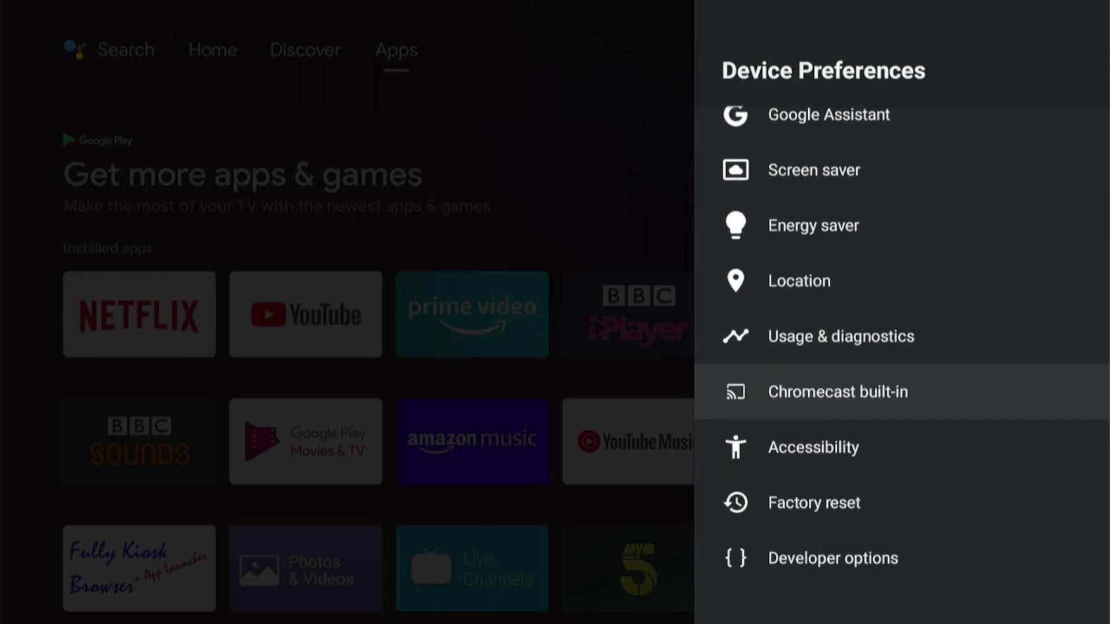
{"action": "key", "text": "Down"}
{"action": "key", "text": "Return"}
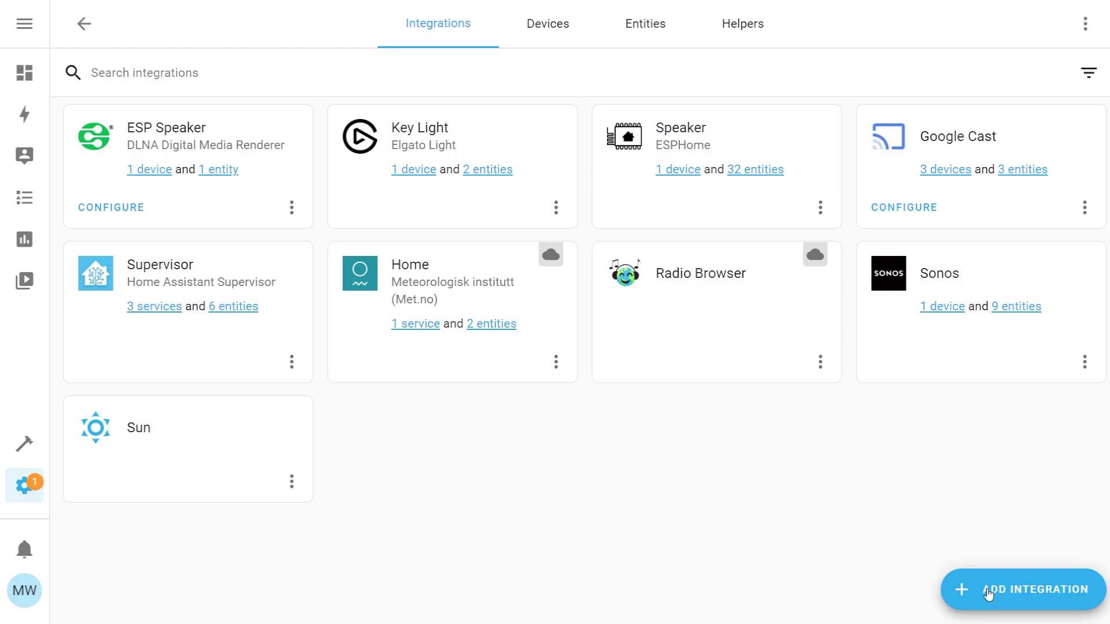
Step: Add the Android TV integration with host 192.168.0.104 on port 5555
{"action": "left_click", "coordinate": [989, 594]}
{"action": "type", "text": "andr"}
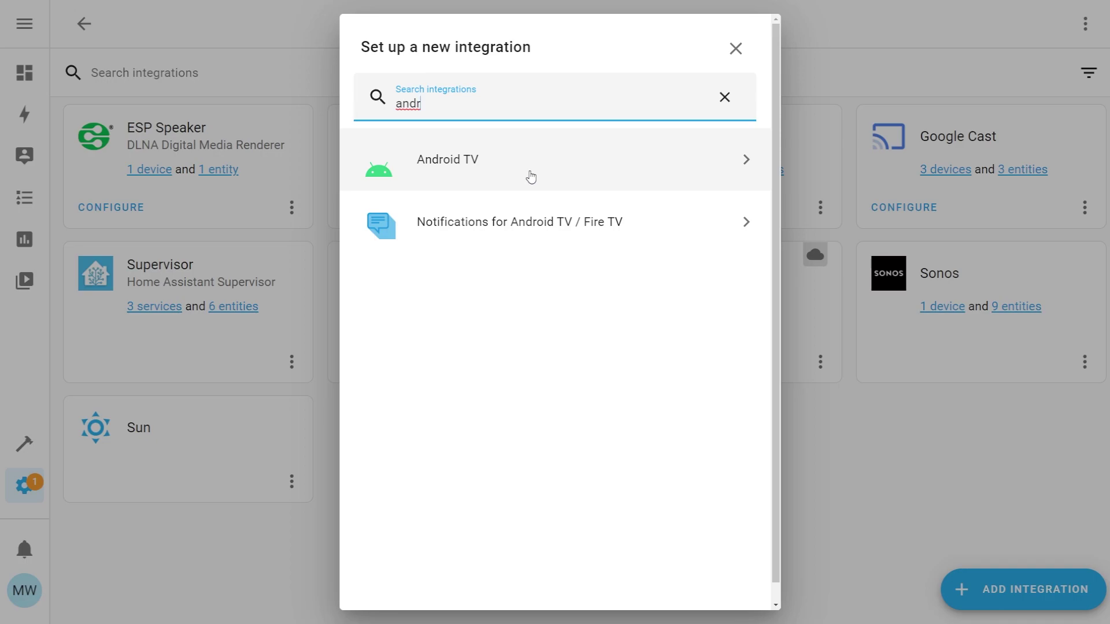
{"action": "left_click", "coordinate": [531, 176]}
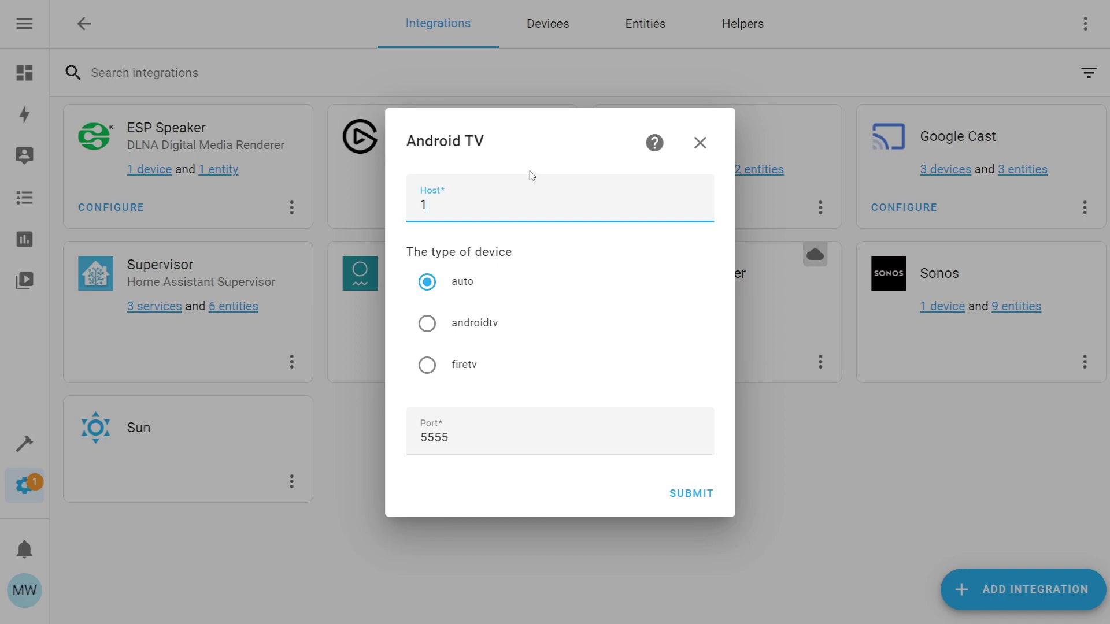
{"action": "type", "text": "192.168.0.104"}
{"action": "left_click", "coordinate": [704, 497]}
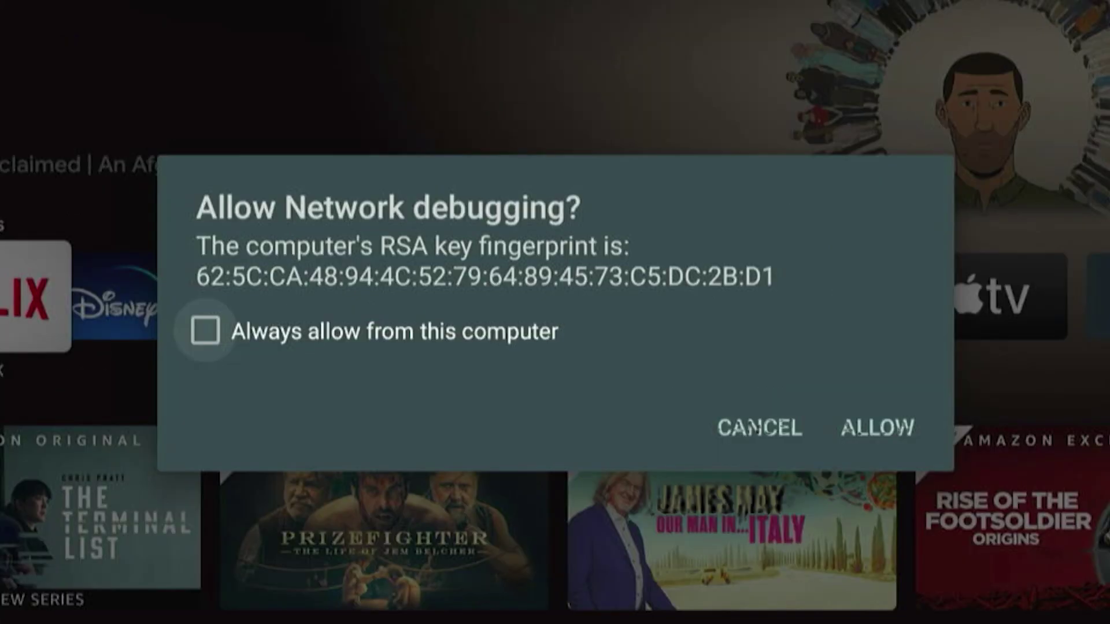
Step: Tick 'Always allow from this computer' and allow network debugging on the TV
{"action": "key", "text": "Return"}
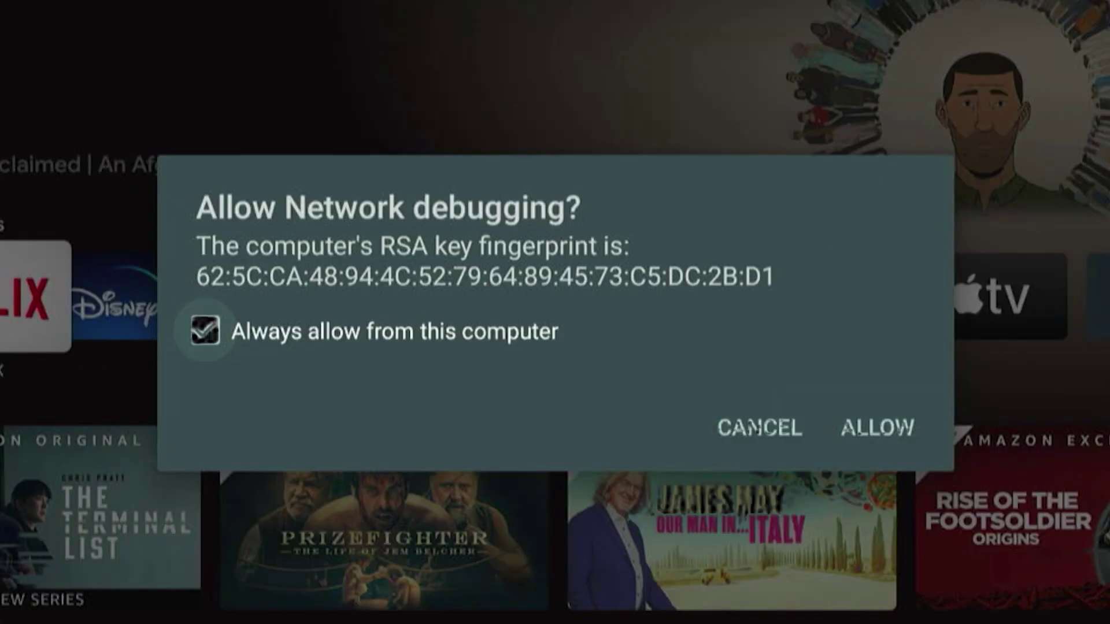
{"action": "key", "text": "Down"}
{"action": "key", "text": "Return"}
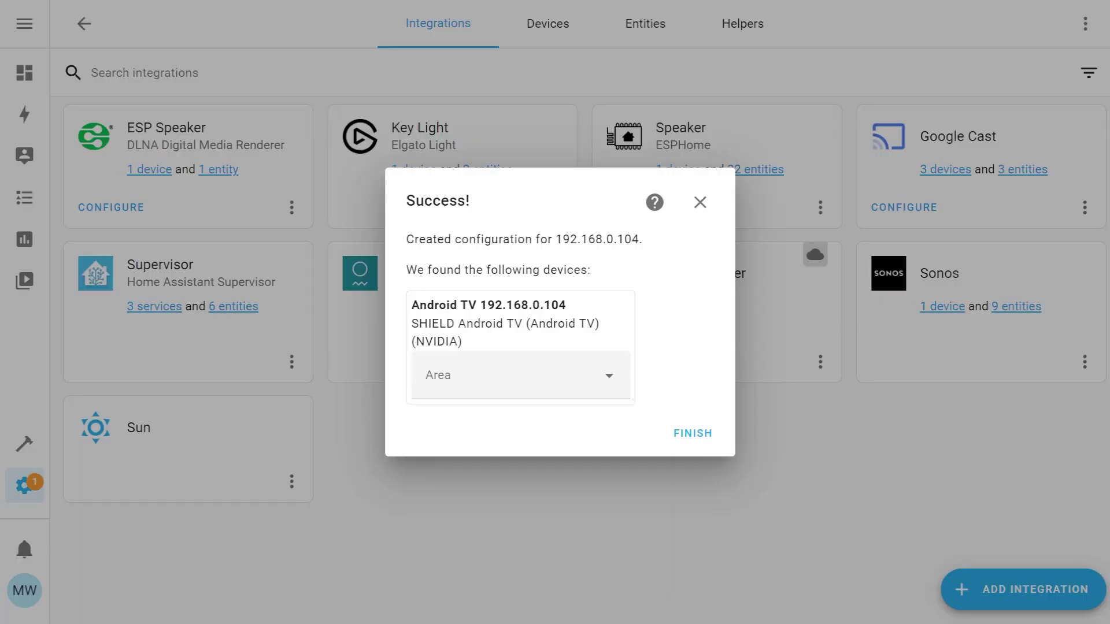
Step: Assign the Shield to Living Room and choose the Android TV: ADB command service
{"action": "left_click", "coordinate": [601, 389]}
{"action": "left_click", "coordinate": [520, 257]}
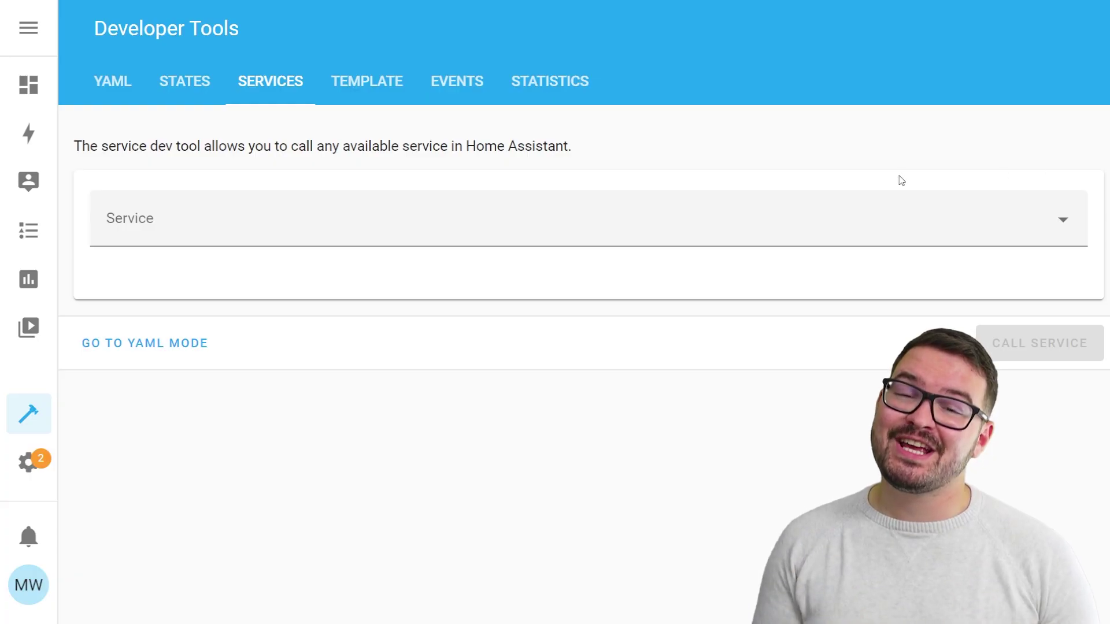
{"action": "left_click", "coordinate": [751, 213]}
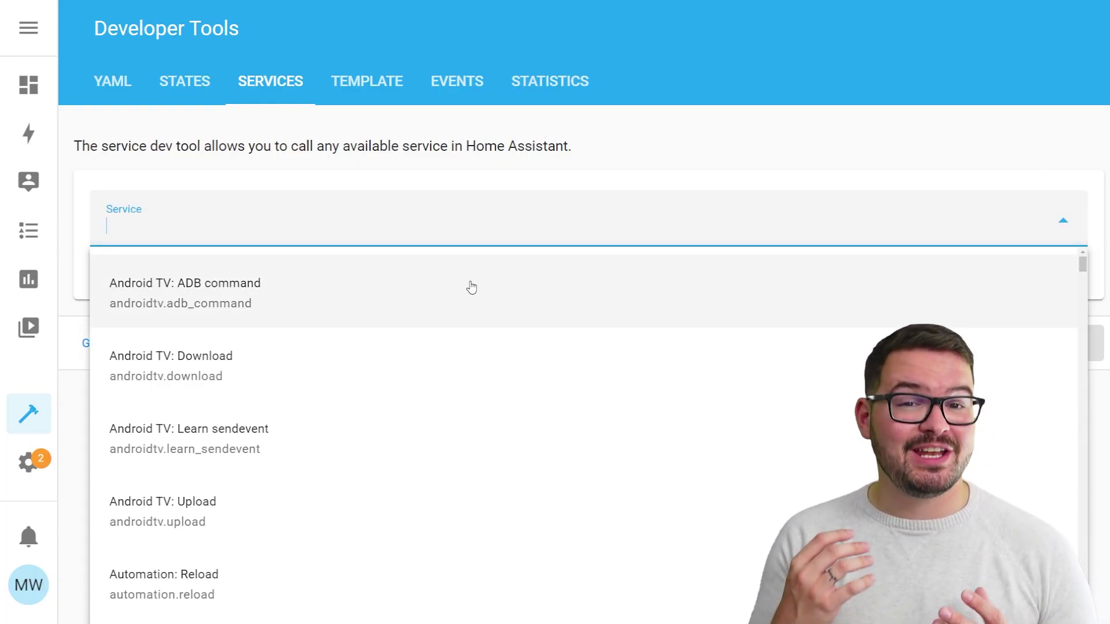
{"action": "left_click", "coordinate": [472, 287]}
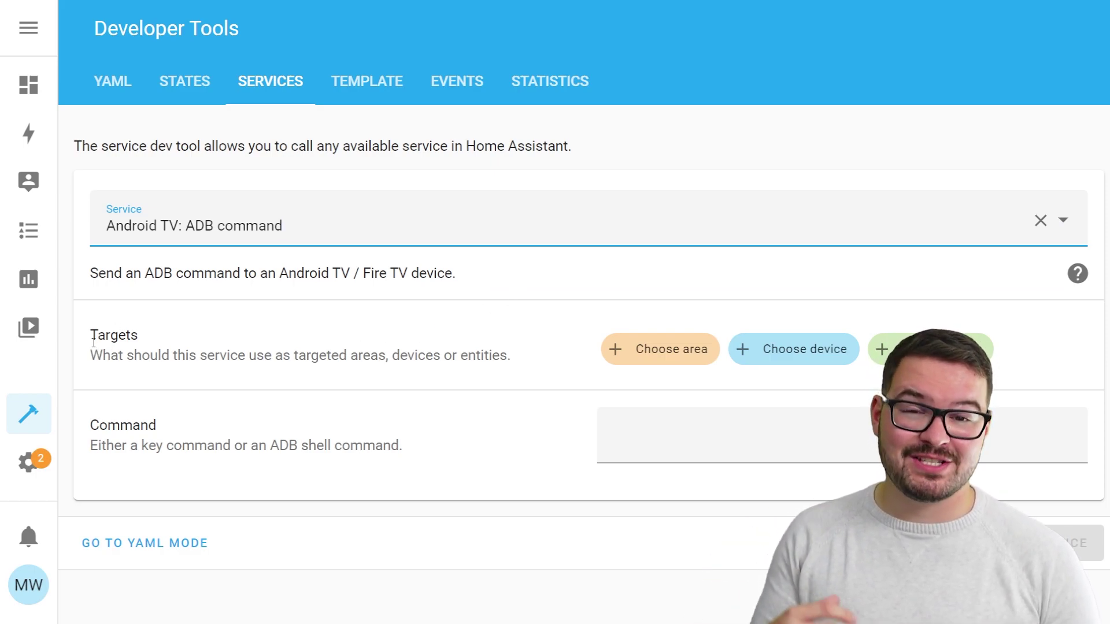
Step: Target the Shield TV entity for the ADB command service call
{"action": "left_click_drag", "start_coordinate": [96, 348], "coordinate": [139, 345]}
{"action": "left_click", "coordinate": [149, 384]}
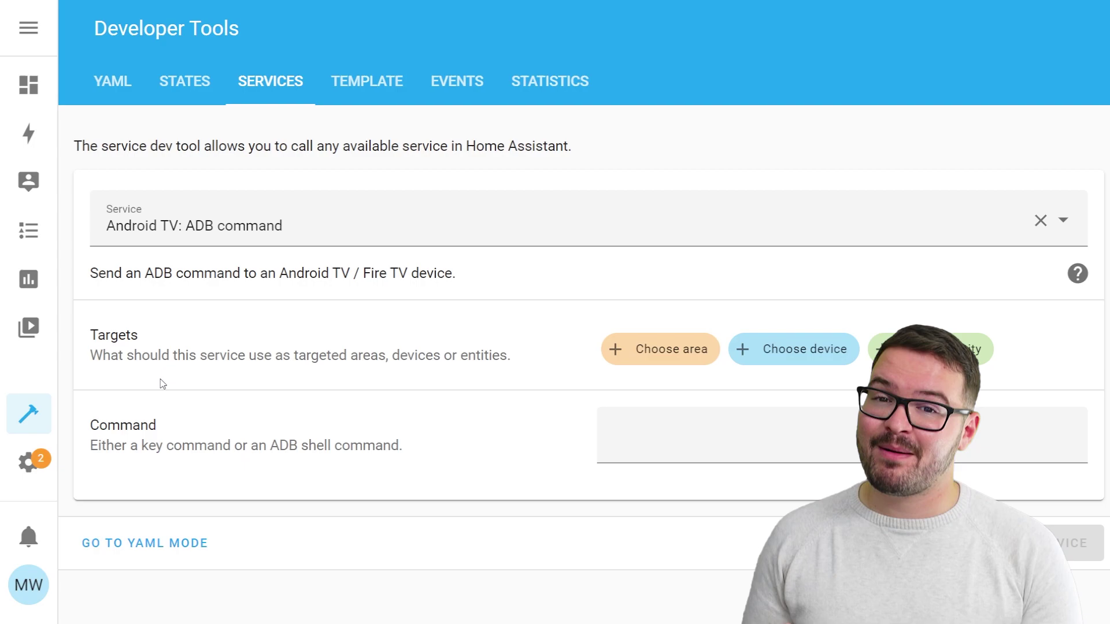
{"action": "left_click", "coordinate": [890, 349]}
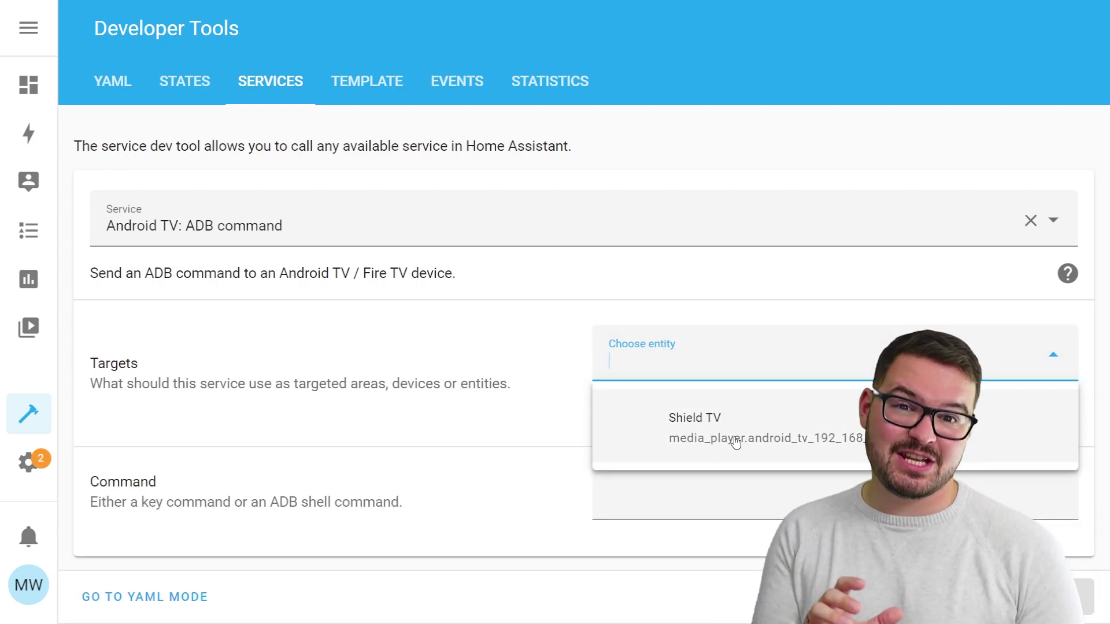
{"action": "left_click", "coordinate": [714, 447]}
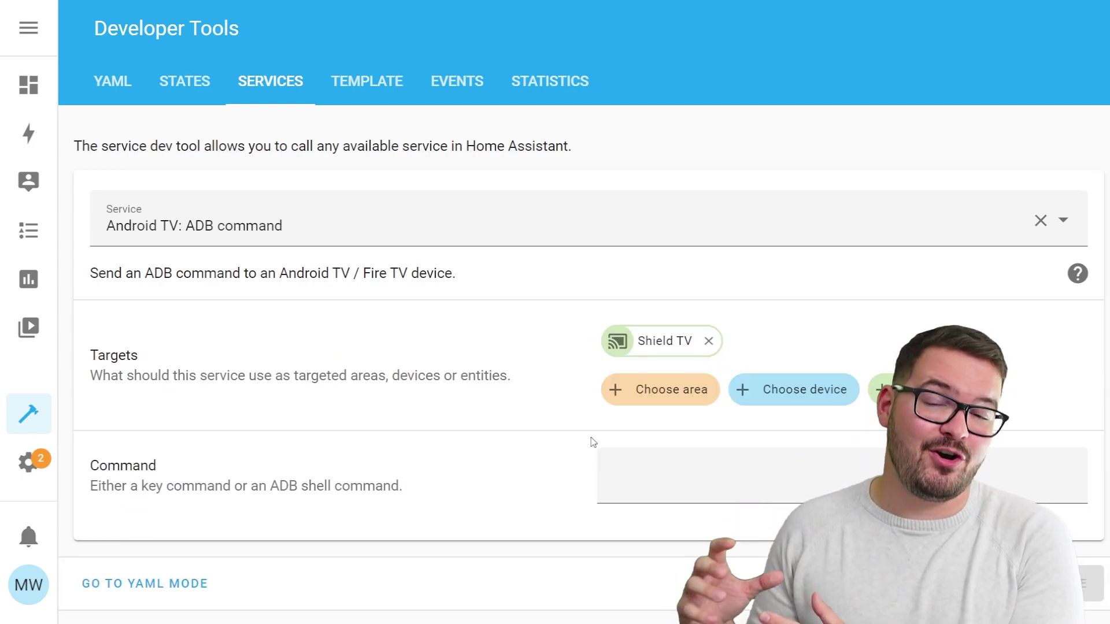
{"action": "left_click_drag", "start_coordinate": [94, 471], "coordinate": [181, 470]}
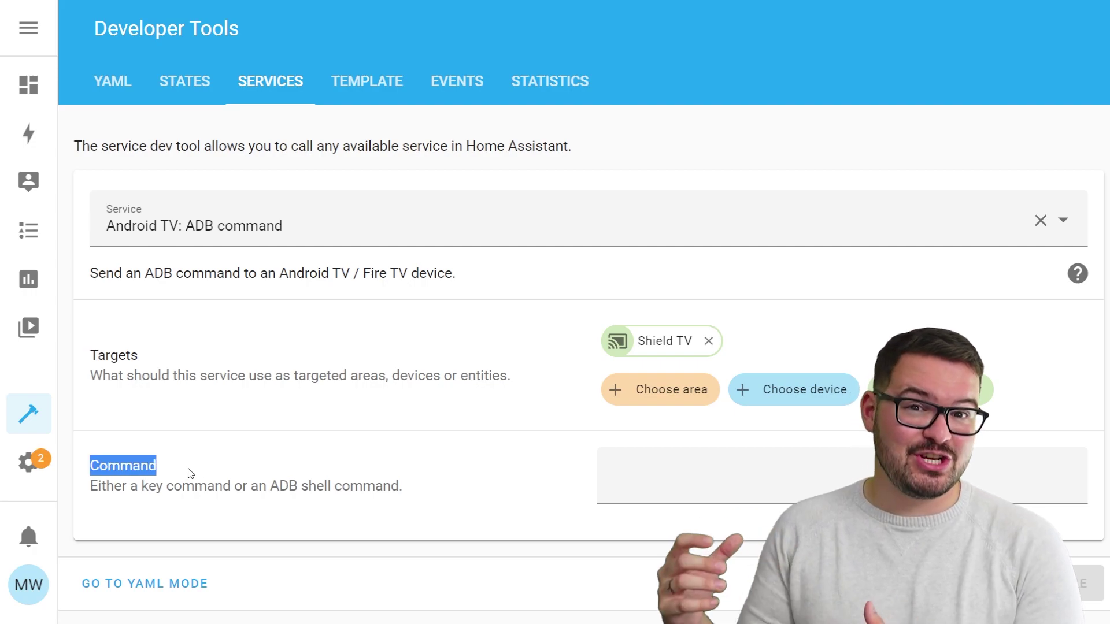
{"action": "left_click", "coordinate": [239, 473]}
{"action": "left_click", "coordinate": [644, 484]}
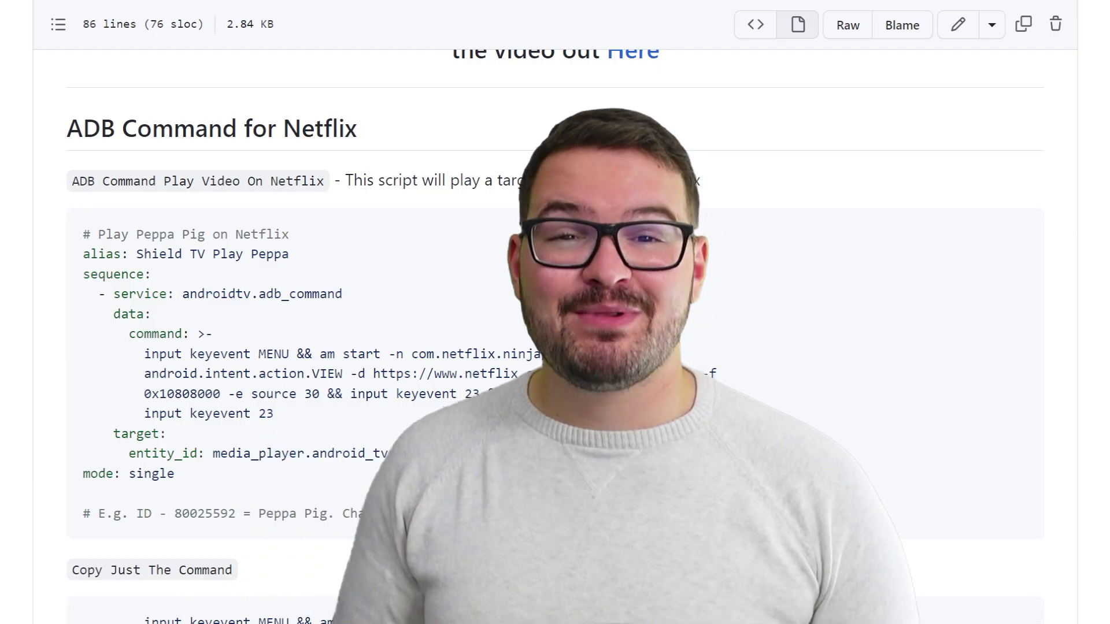
{"action": "scroll", "coordinate": [555, 346], "scroll_direction": "down", "scroll_amount": 6}
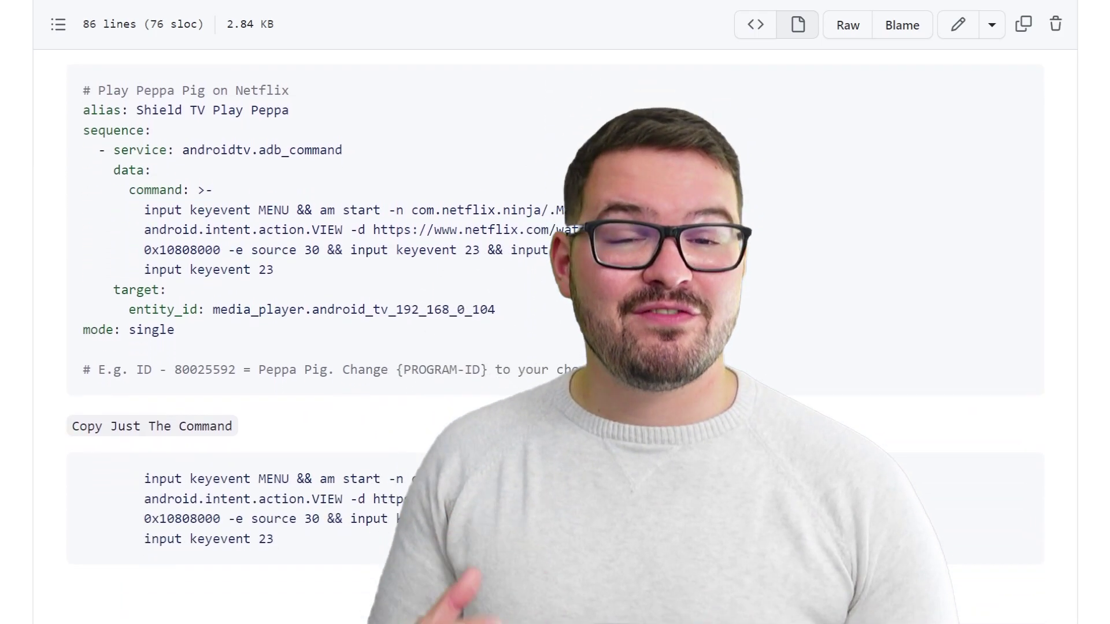
{"action": "scroll", "coordinate": [554, 347], "scroll_direction": "down", "scroll_amount": 3}
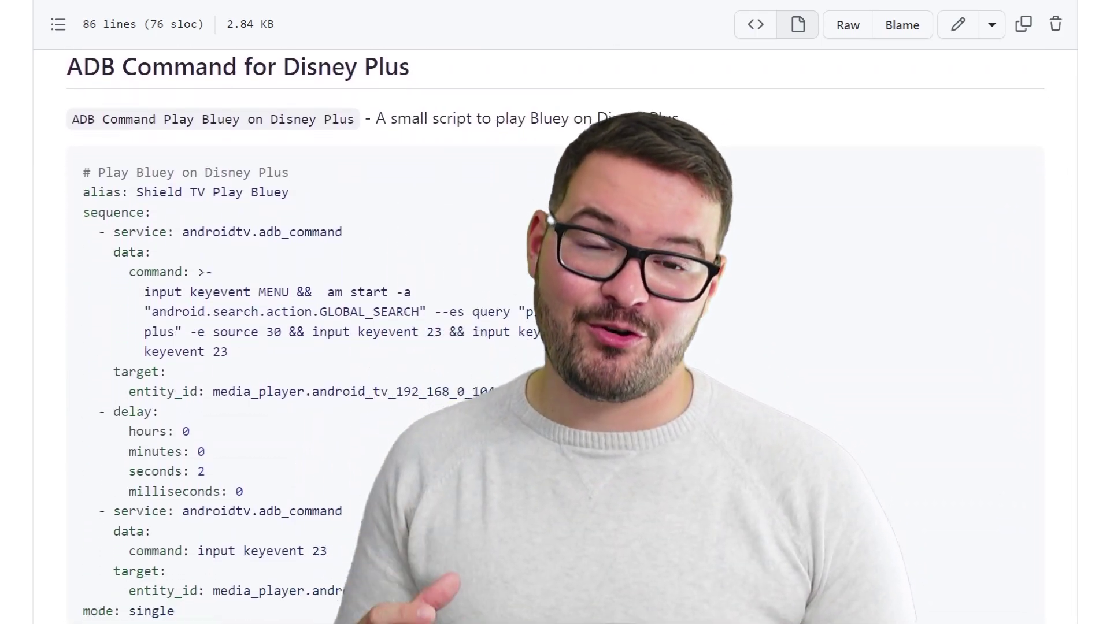
{"action": "scroll", "coordinate": [555, 347], "scroll_direction": "up", "scroll_amount": 7}
{"action": "scroll", "coordinate": [555, 347], "scroll_direction": "up", "scroll_amount": 4}
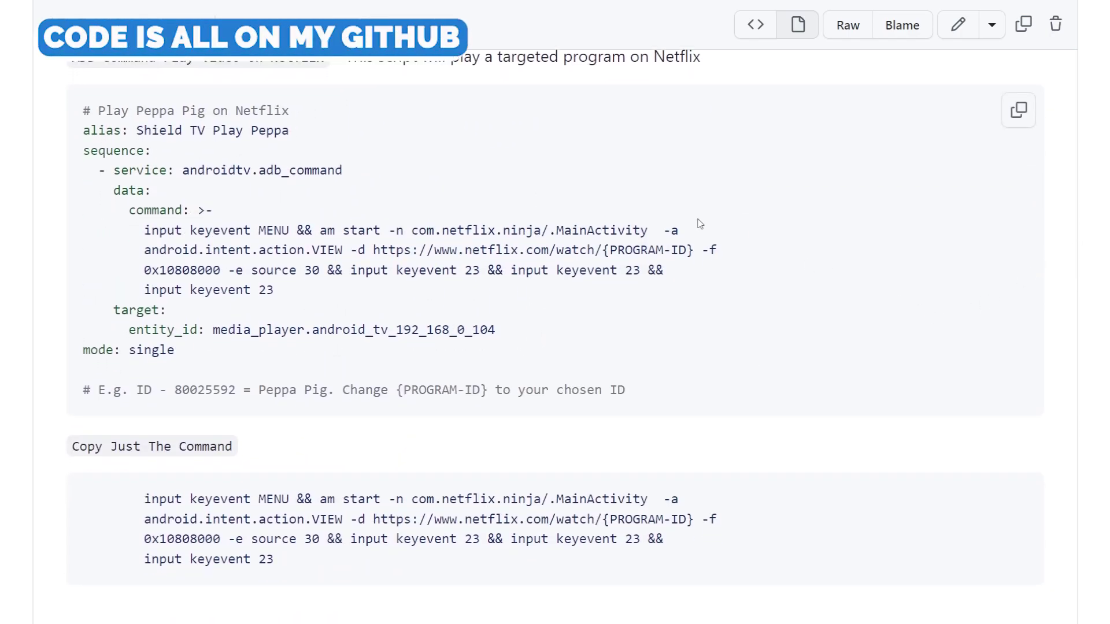
{"action": "left_click_drag", "start_coordinate": [597, 251], "coordinate": [665, 248]}
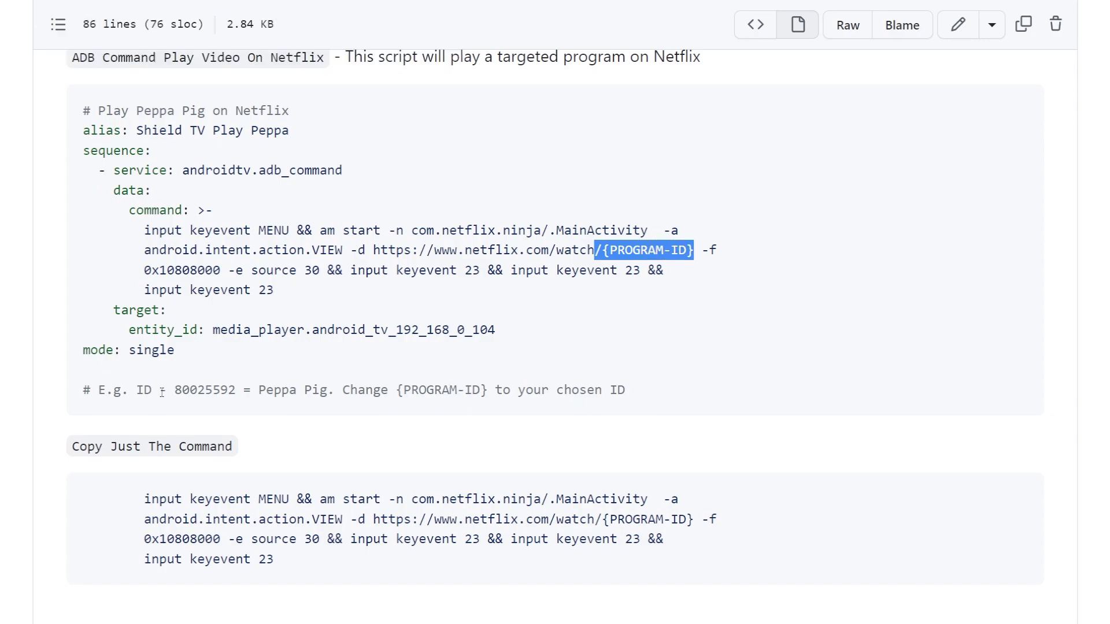
{"action": "left_click_drag", "start_coordinate": [175, 389], "coordinate": [213, 390]}
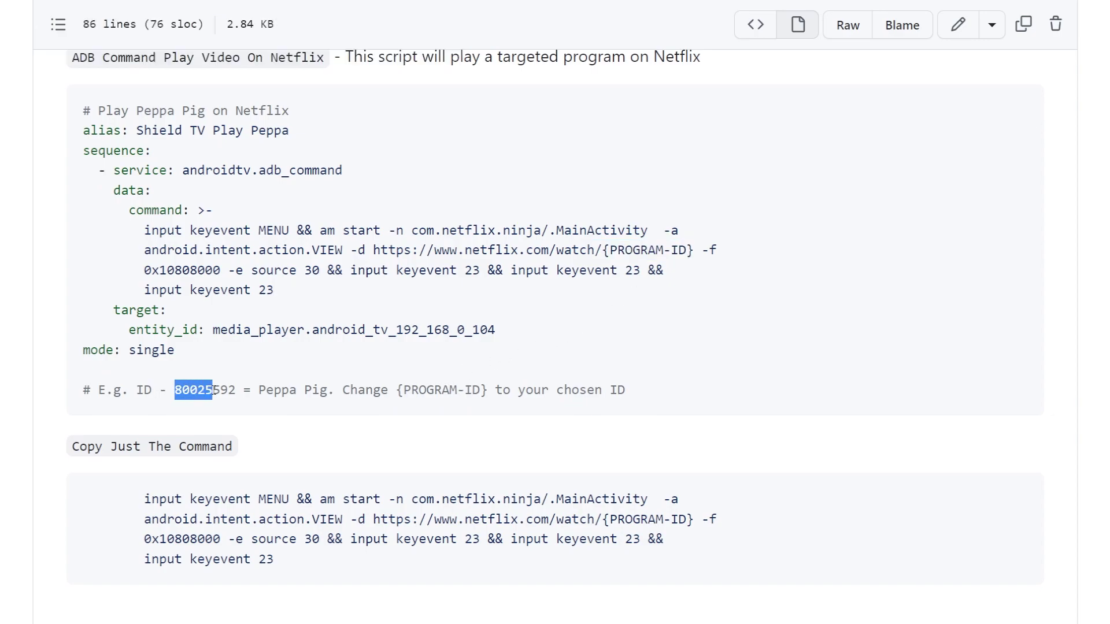
{"action": "left_click", "coordinate": [258, 374]}
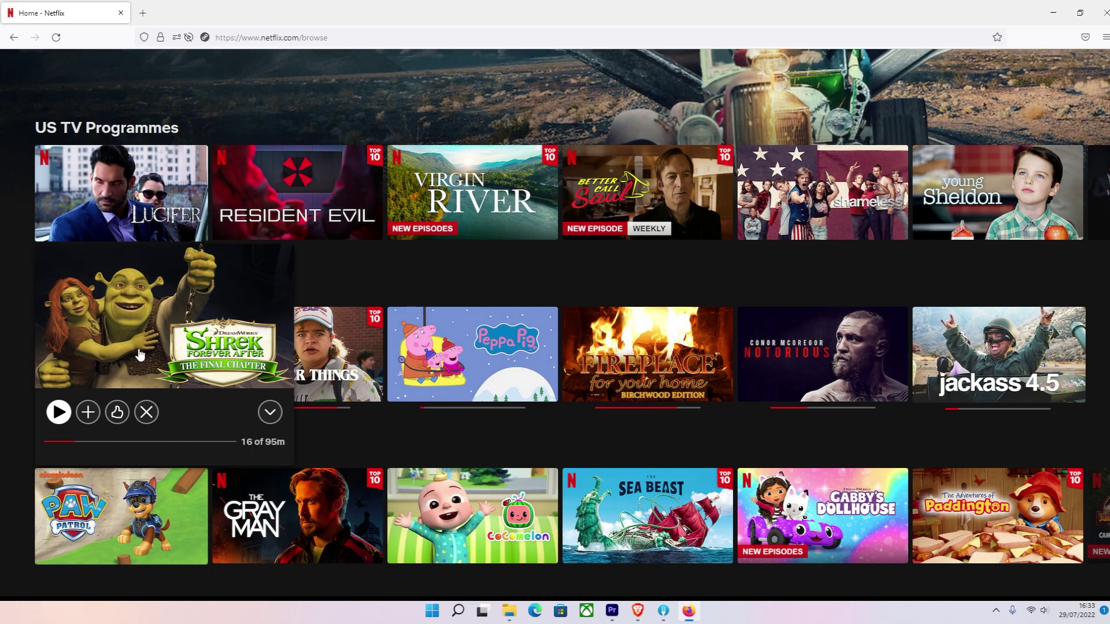
{"action": "left_click", "coordinate": [145, 350]}
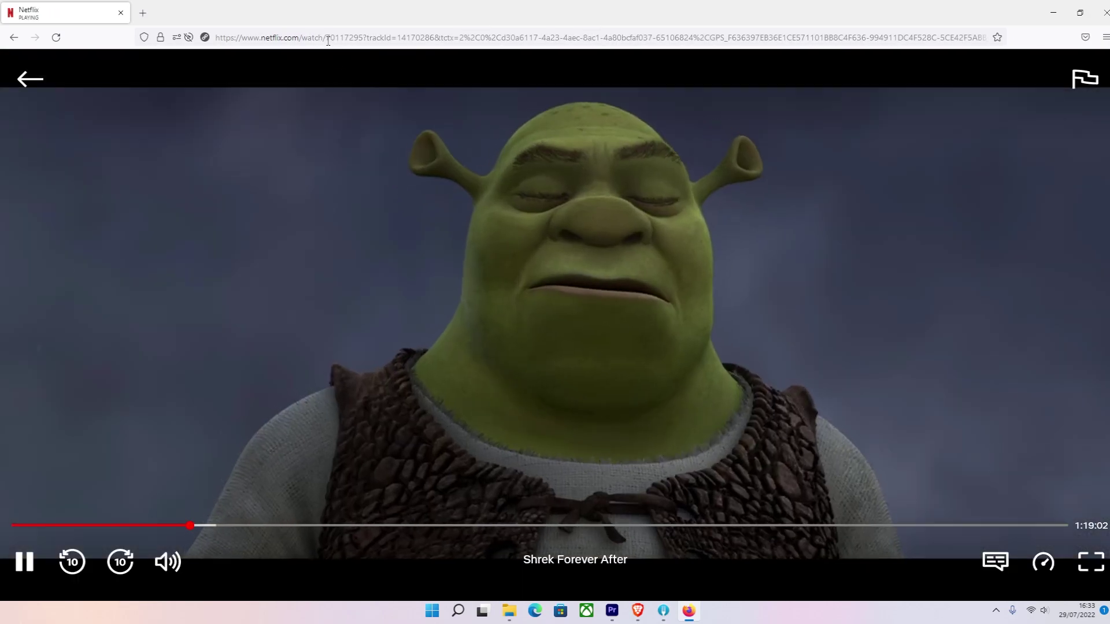
Step: Select the Shrek Forever After program ID in the Netflix watch URL
{"action": "left_click_drag", "start_coordinate": [325, 39], "coordinate": [339, 39]}
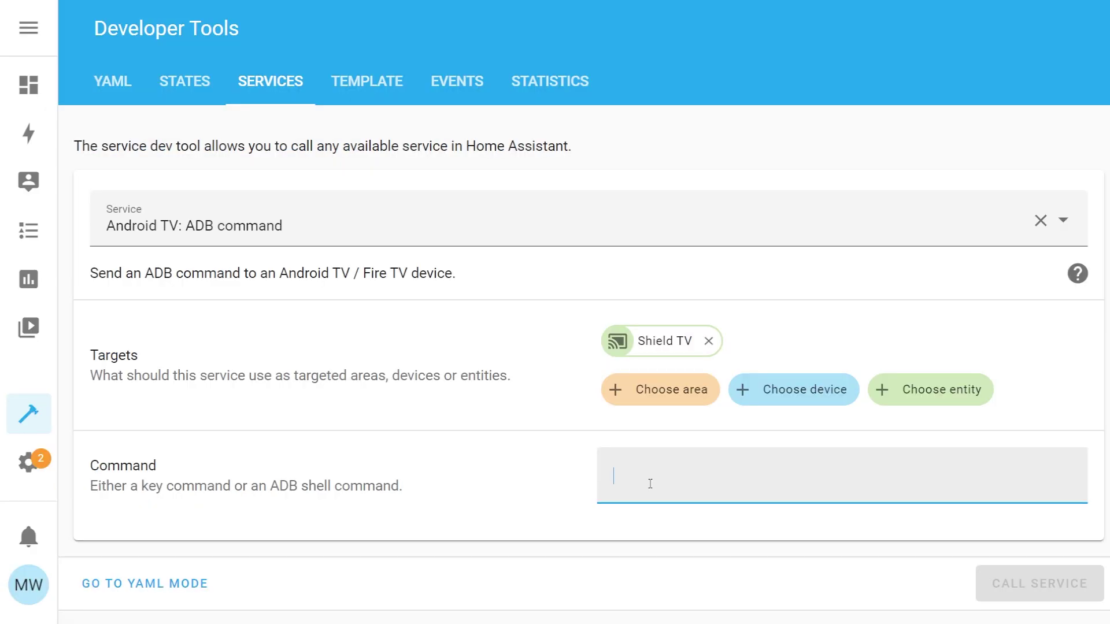
Step: Paste the Netflix command and replace {PROGRAM-ID} with 70117295 in YAML mode
{"action": "key", "text": "ctrl+v"}
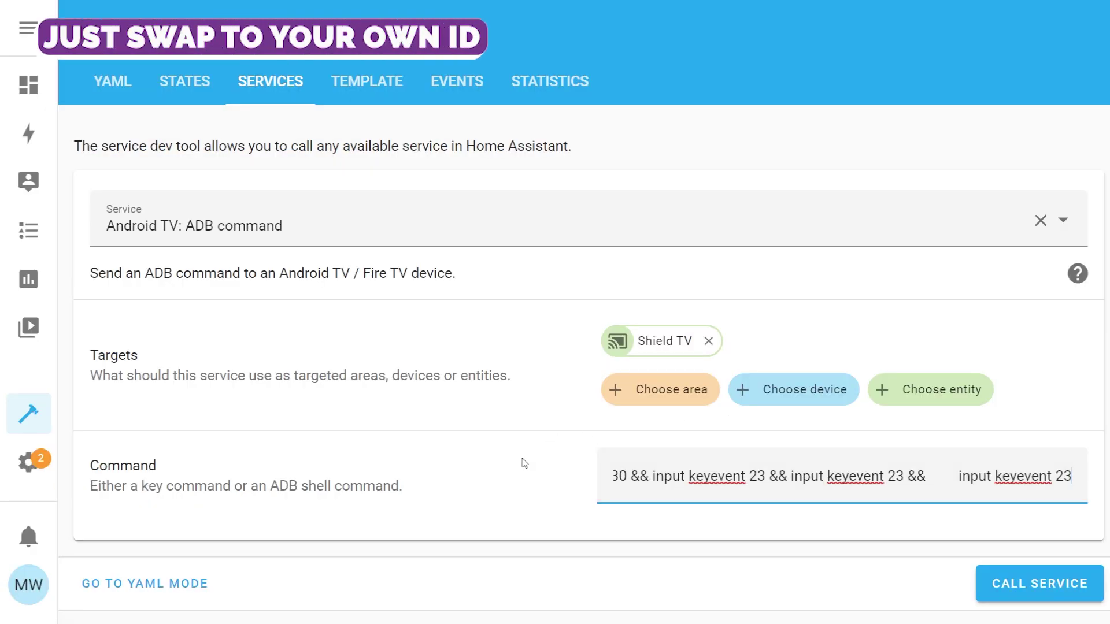
{"action": "left_click", "coordinate": [524, 463]}
{"action": "left_click", "coordinate": [168, 583]}
{"action": "scroll", "coordinate": [769, 370], "scroll_direction": "right", "scroll_amount": 10}
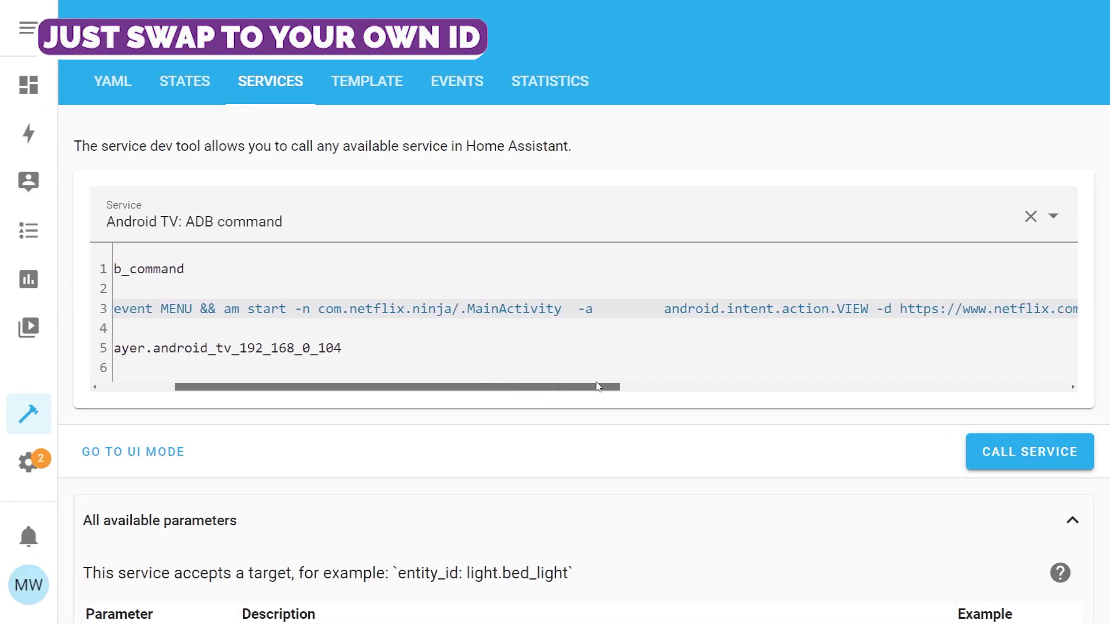
{"action": "left_click_drag", "start_coordinate": [877, 310], "coordinate": [855, 312]}
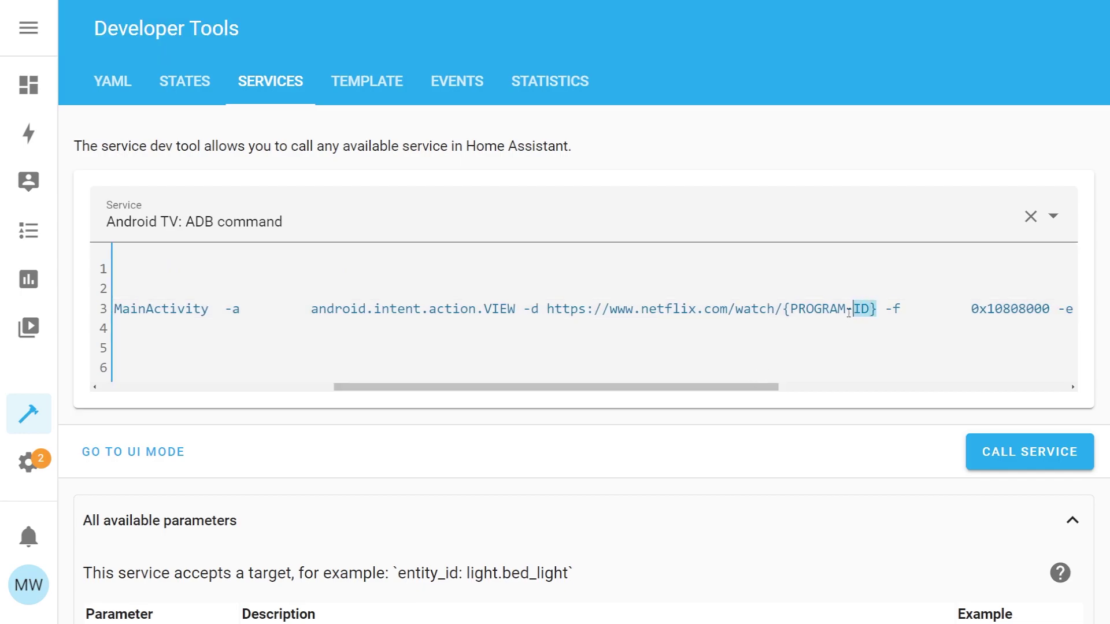
{"action": "key", "text": "BackSpace"}
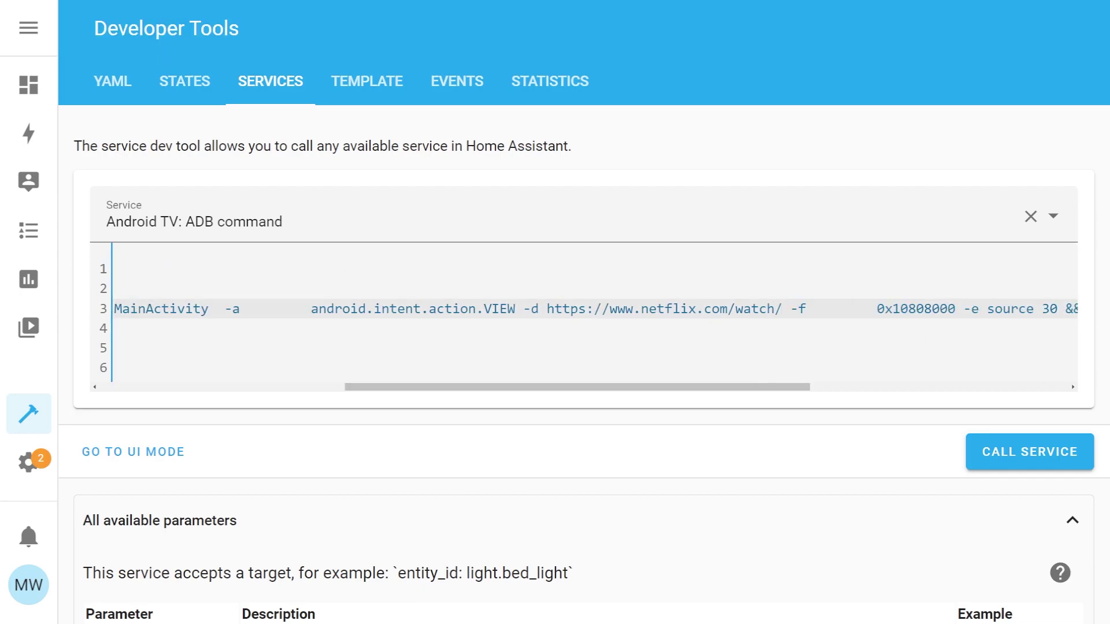
{"action": "key", "text": "ctrl+v"}
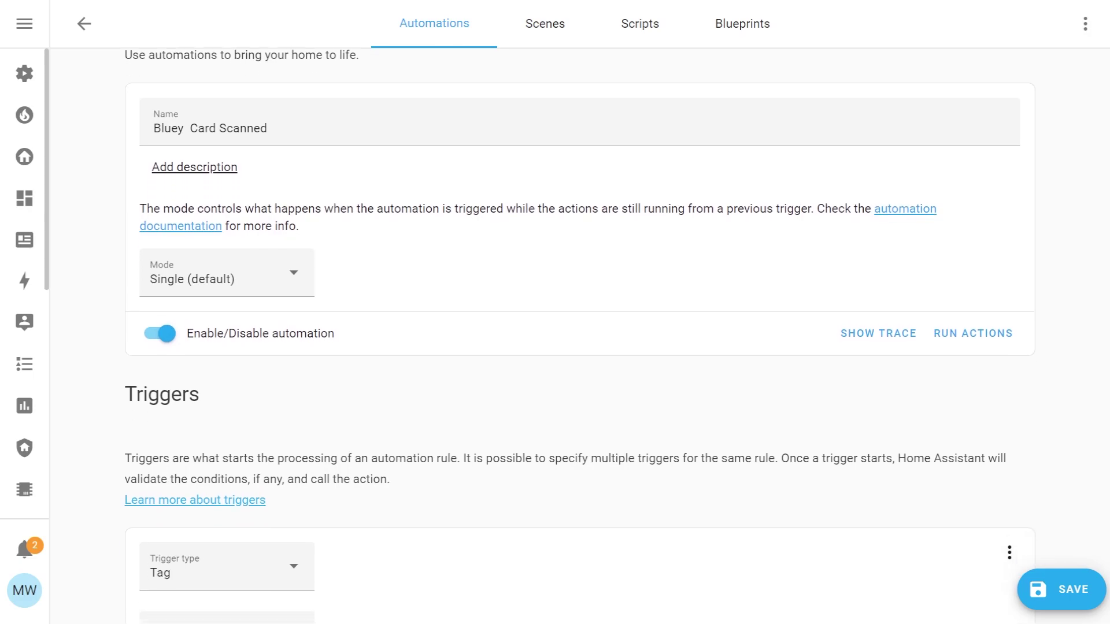
{"action": "scroll", "coordinate": [578, 324], "scroll_direction": "down", "scroll_amount": 5}
{"action": "scroll", "coordinate": [578, 335], "scroll_direction": "down", "scroll_amount": 9}
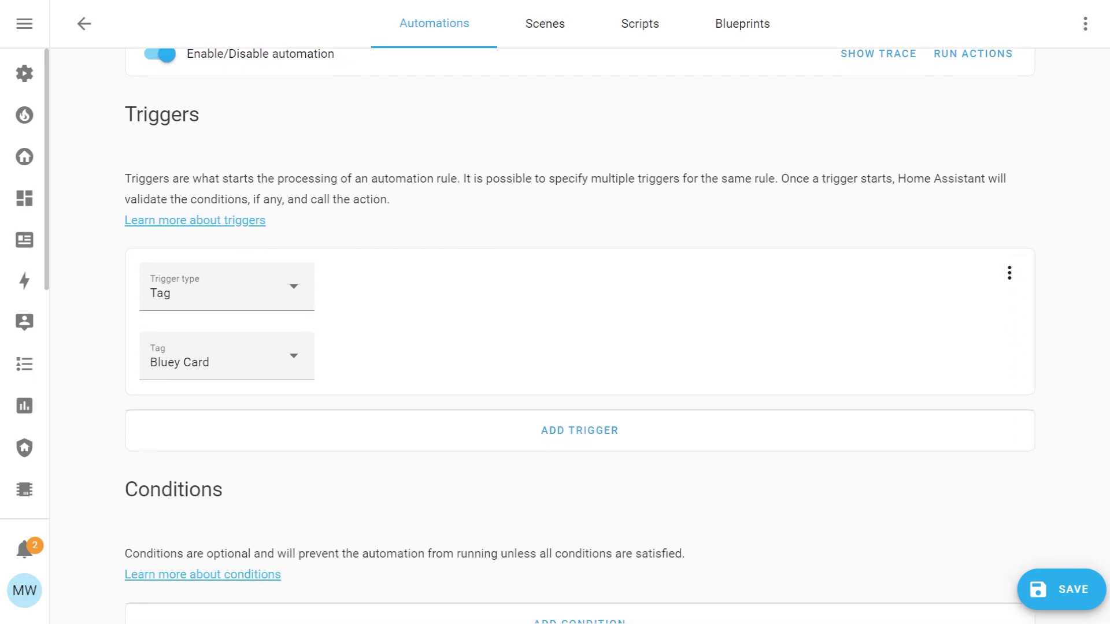
{"action": "scroll", "coordinate": [578, 335], "scroll_direction": "down", "scroll_amount": 3}
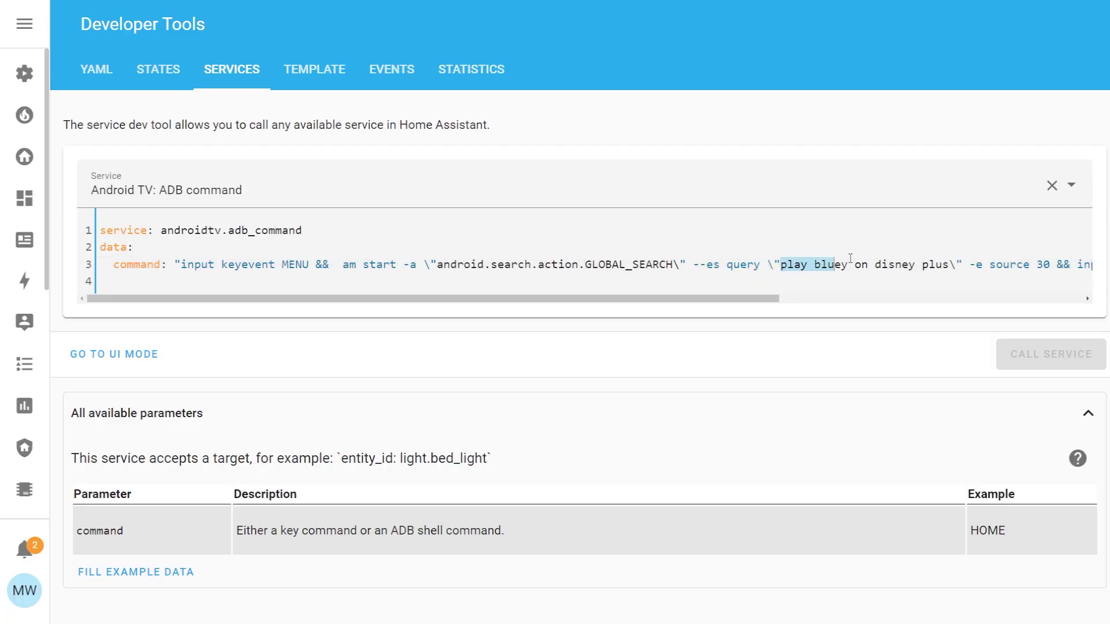
Step: Replace the 'Bluey on Disney Plus' query with a new typed phrase beginning 'open eufy'
{"action": "left_click_drag", "start_coordinate": [842, 264], "coordinate": [943, 263]}
{"action": "key", "text": "BackSpace"}
{"action": "type", "text": "open "}
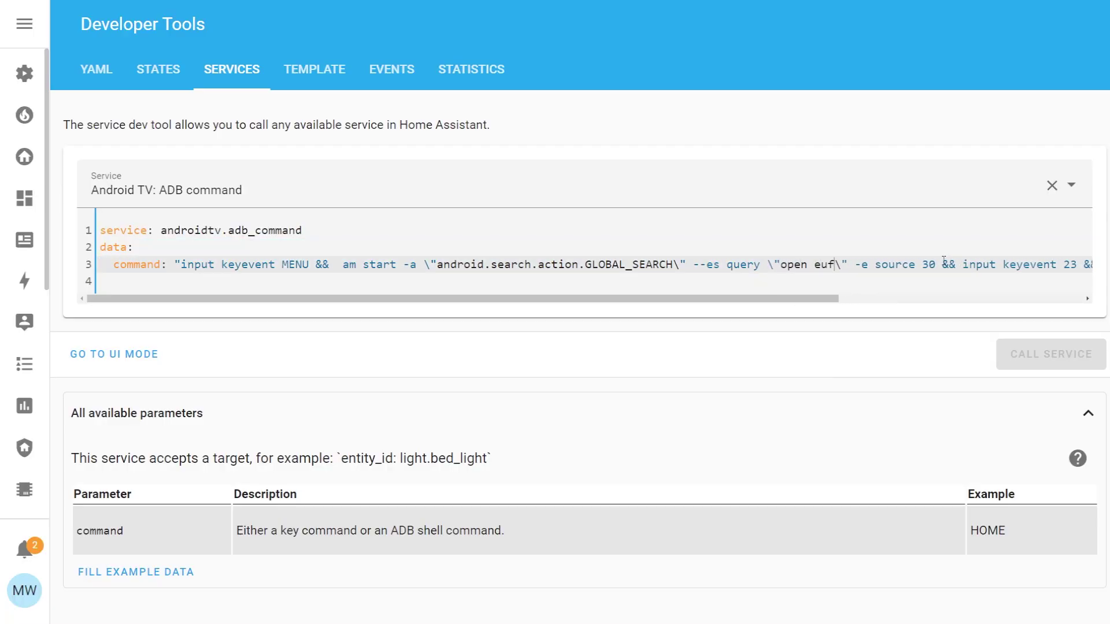
{"action": "type", "text": "eufy camer"}
{"action": "key", "text": "ctrl+BackSpace"}
{"action": "key", "text": "ctrl+BackSpace"}
{"action": "key", "text": "ctrl+BackSpace"}
{"action": "type", "text": "play vi"}
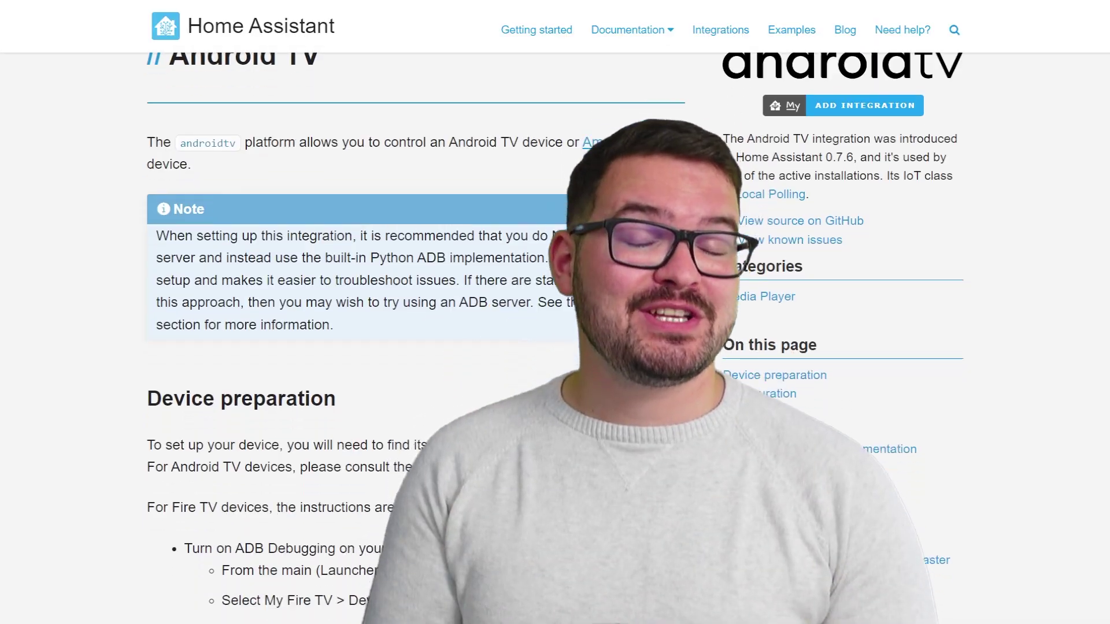
{"action": "scroll", "coordinate": [416, 338], "scroll_direction": "down", "scroll_amount": 8}
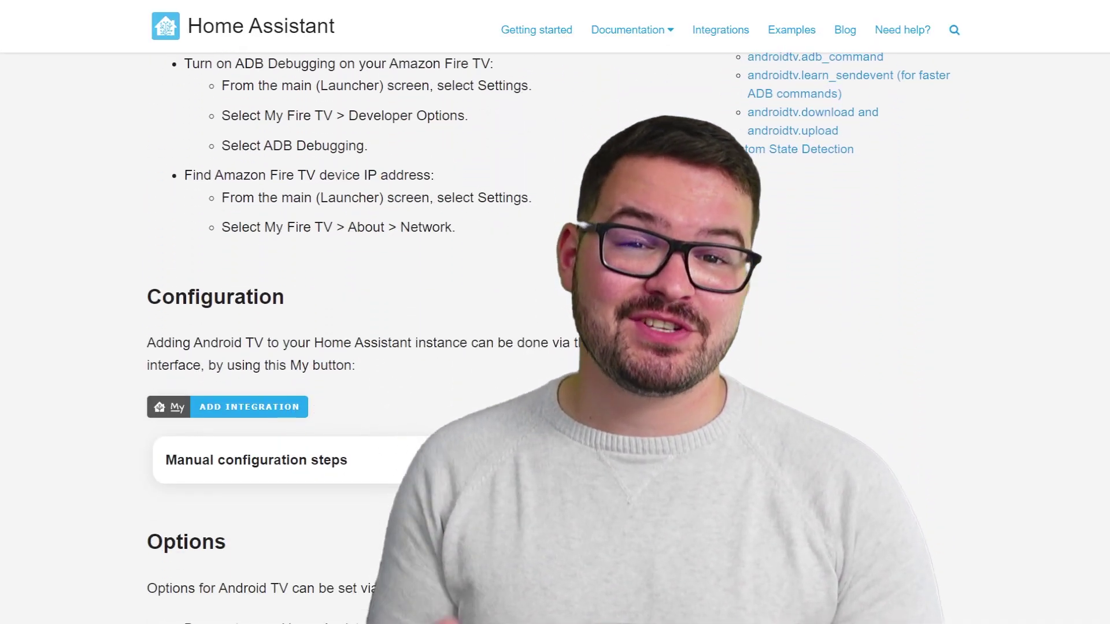
{"action": "scroll", "coordinate": [416, 338], "scroll_direction": "down", "scroll_amount": 2}
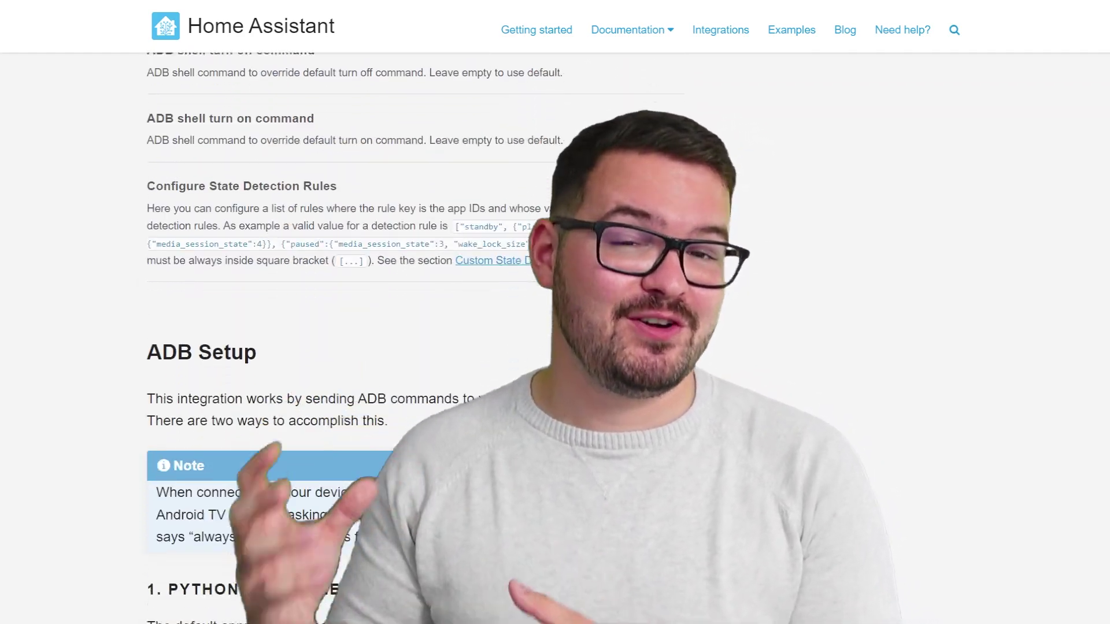
{"action": "scroll", "coordinate": [416, 339], "scroll_direction": "down", "scroll_amount": 4}
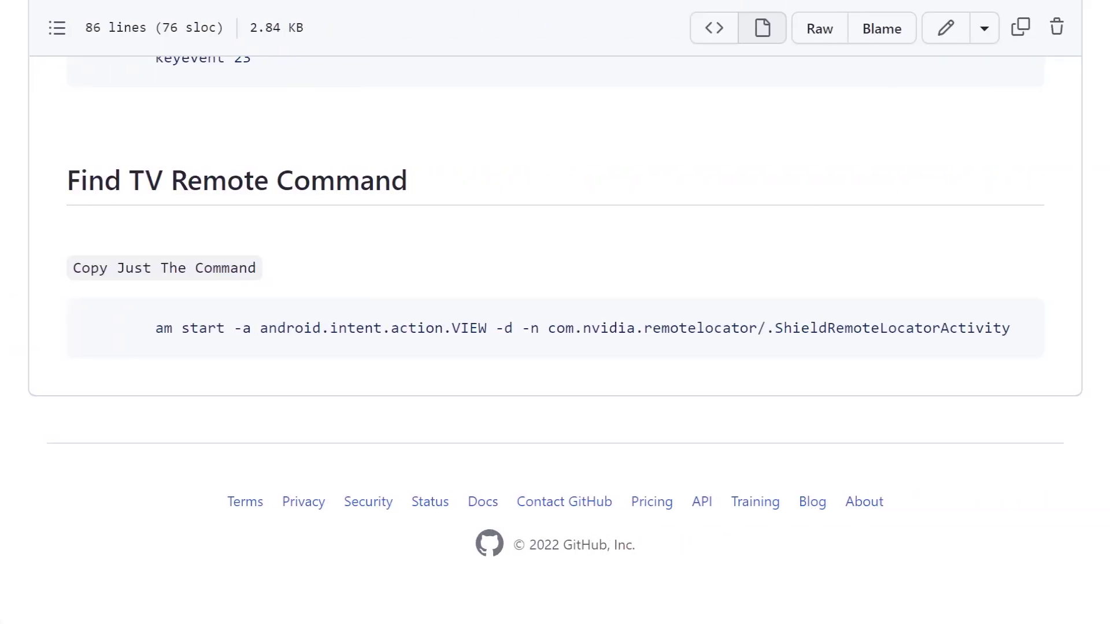
Step: Copy the GitHub find-remote command and paste it into the Shield TV Command field
{"action": "left_click", "coordinate": [1014, 341]}
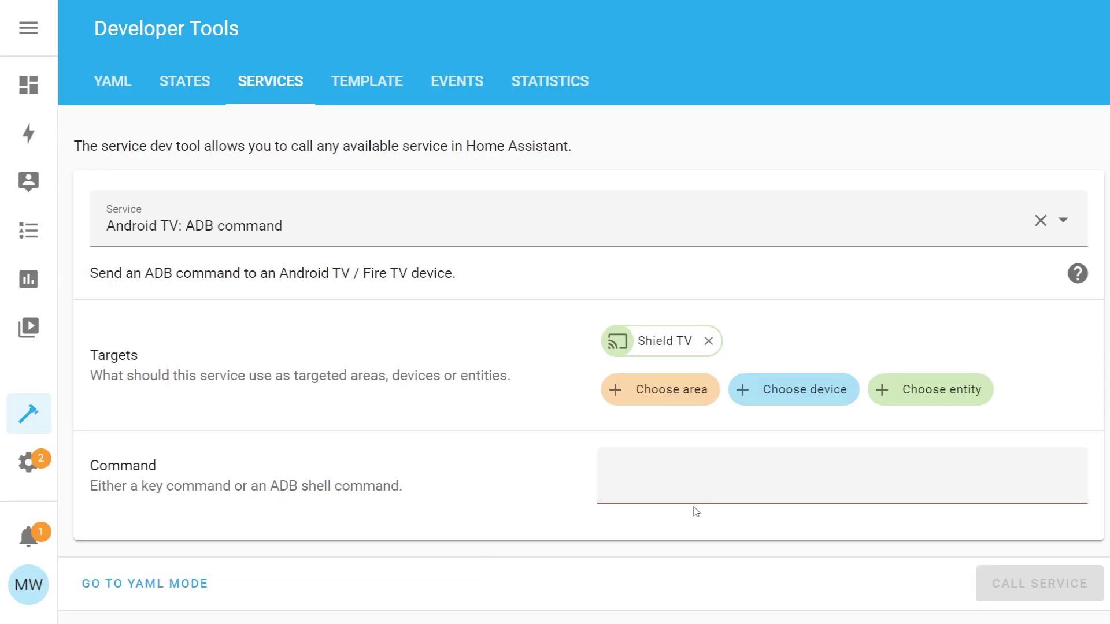
{"action": "key", "text": "ctrl+v"}
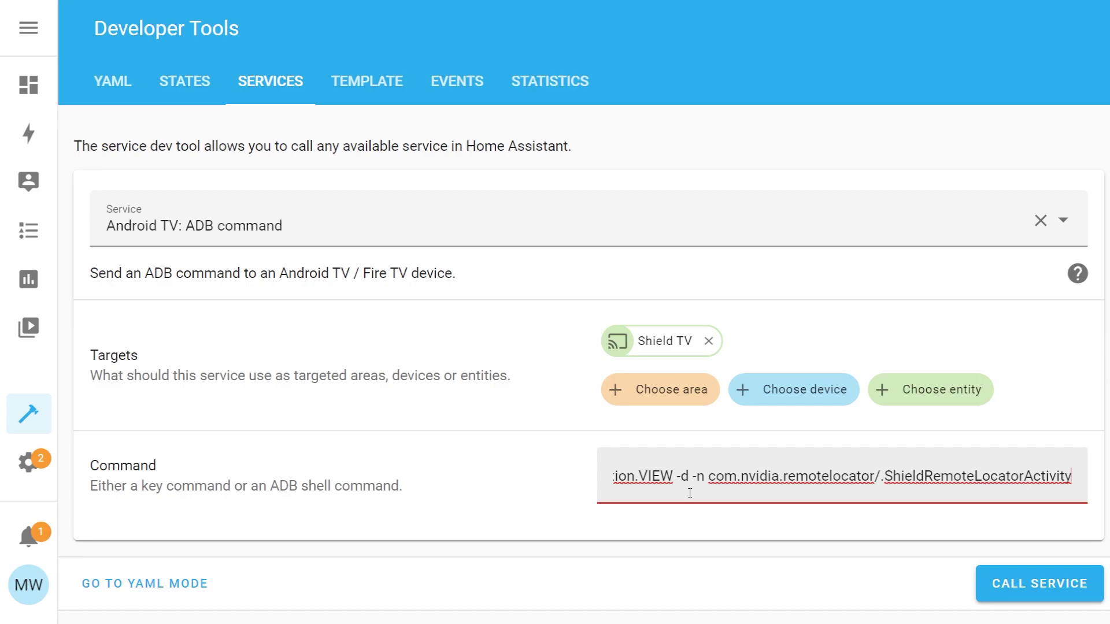
{"action": "left_click", "coordinate": [717, 535]}
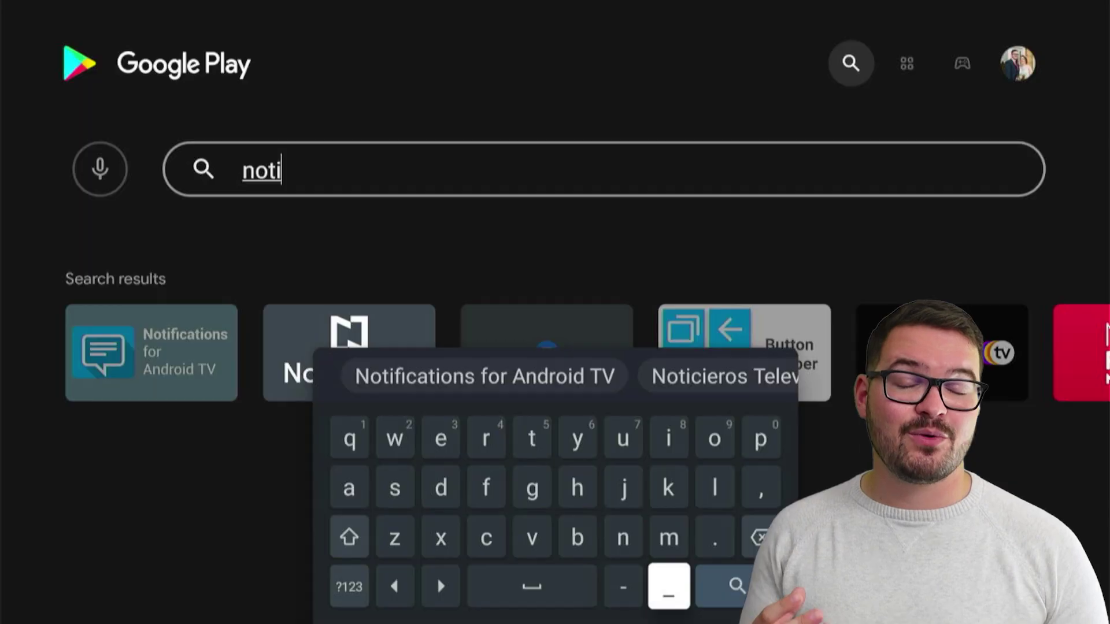
Step: Pick Notifications for Android TV from the 'noti' results and start installing it
{"action": "key", "text": "Down"}
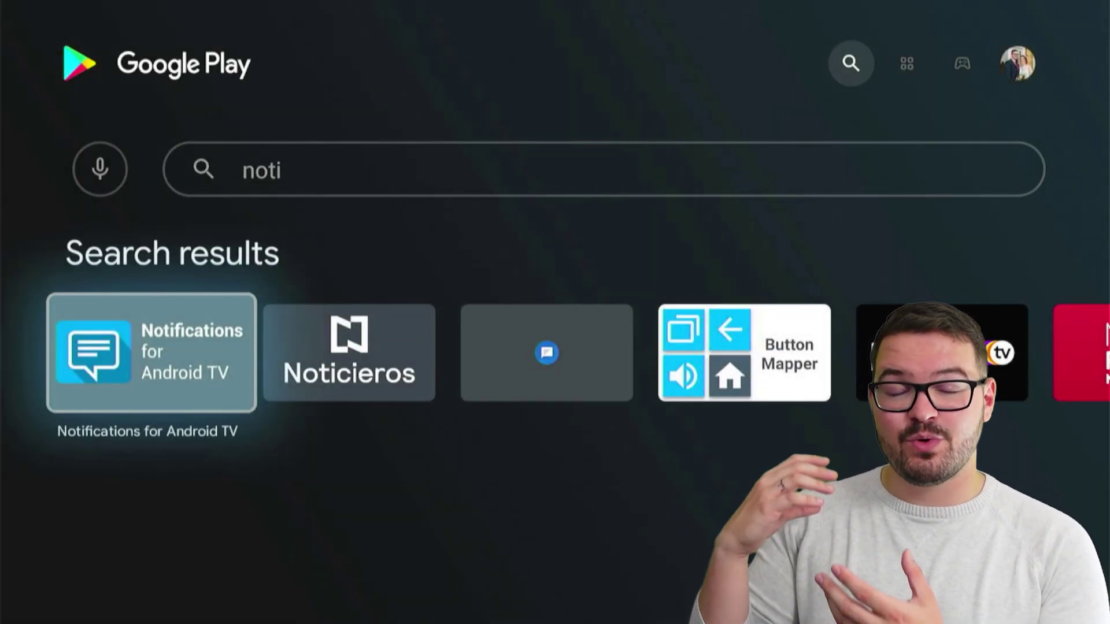
{"action": "key", "text": "Return"}
{"action": "key", "text": "Return"}
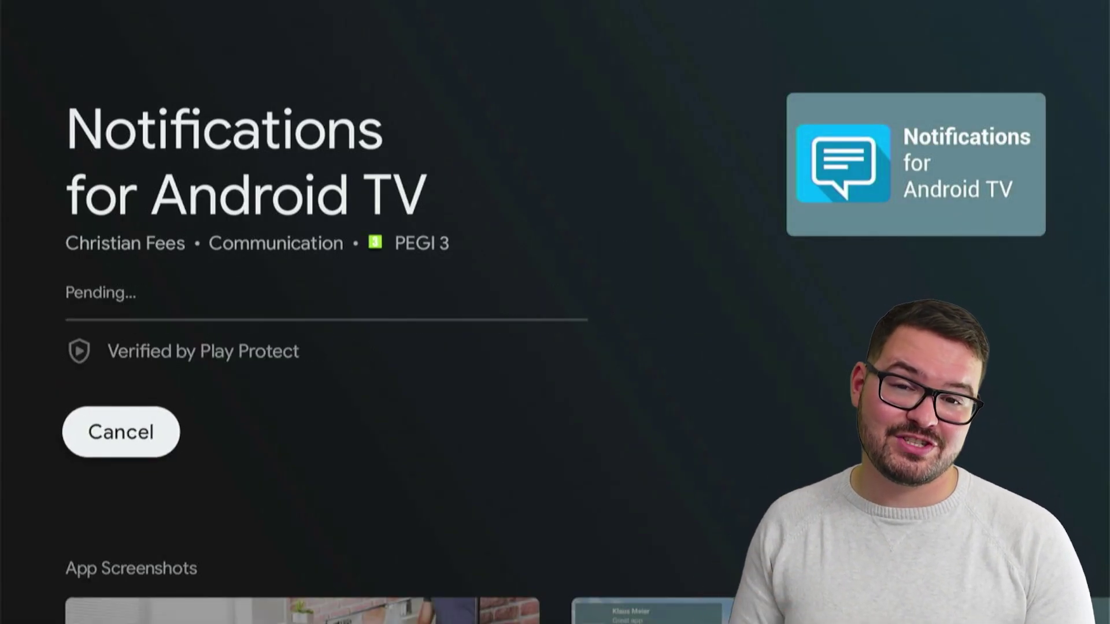
{"action": "key", "text": "Return"}
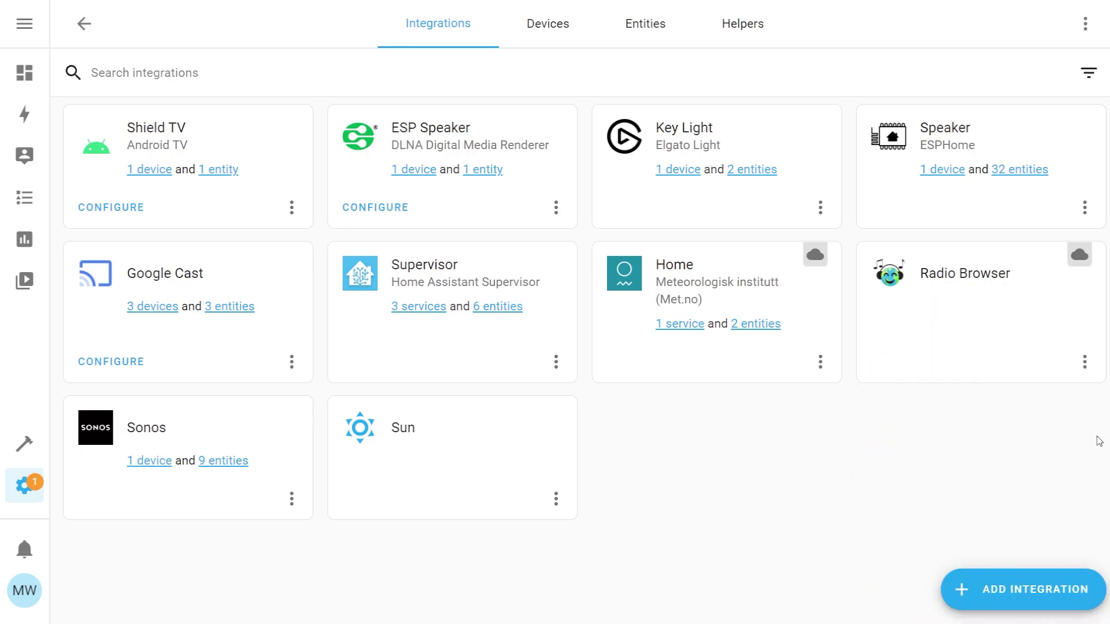
Step: Add the Notifications for Android TV / Fire TV integration at 192.168.0.104, named Shield TV
{"action": "left_click", "coordinate": [983, 590]}
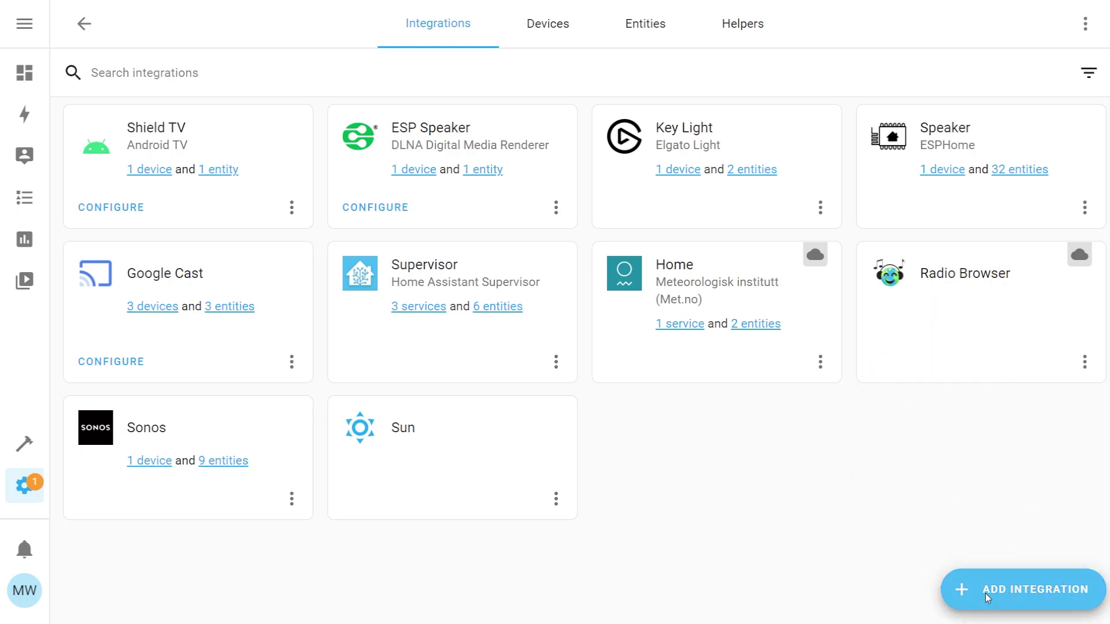
{"action": "type", "text": "ndr"}
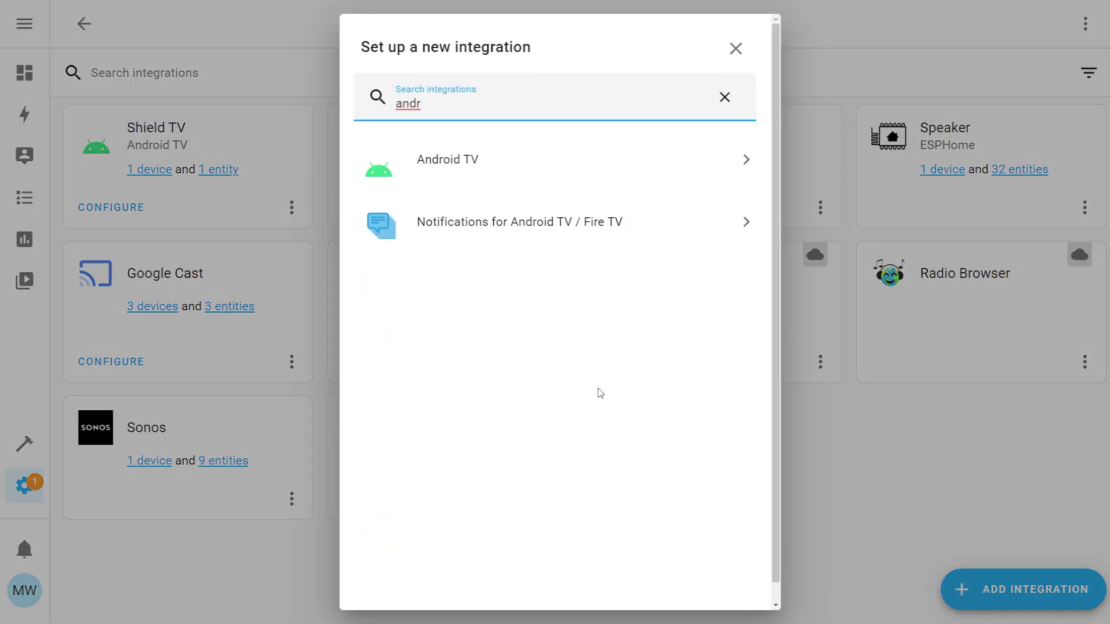
{"action": "left_click", "coordinate": [474, 238]}
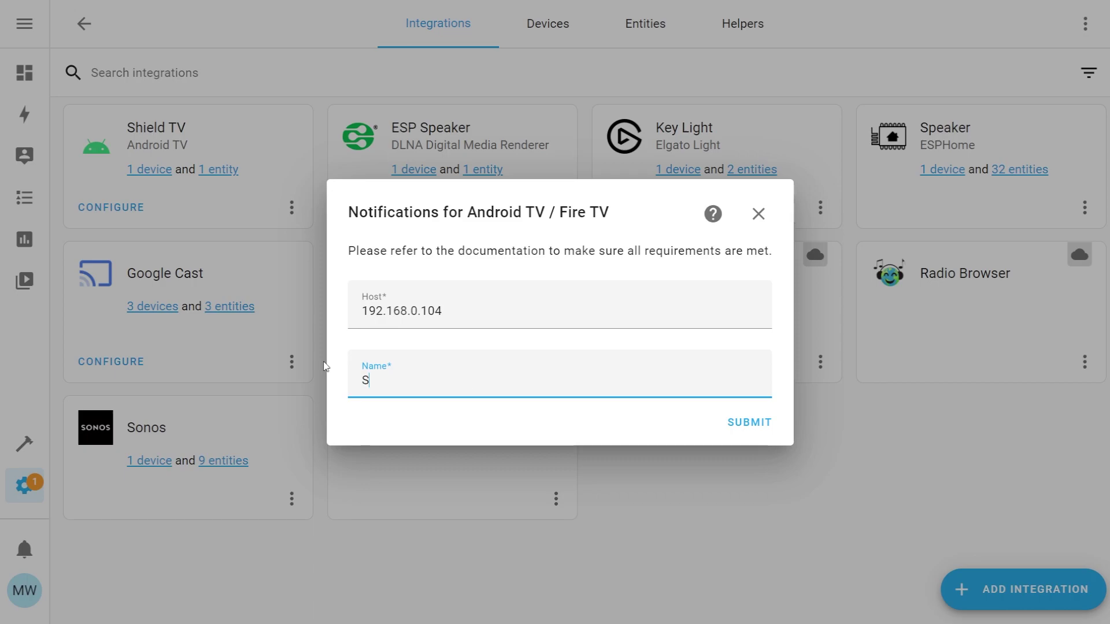
{"action": "type", "text": "eld TV"}
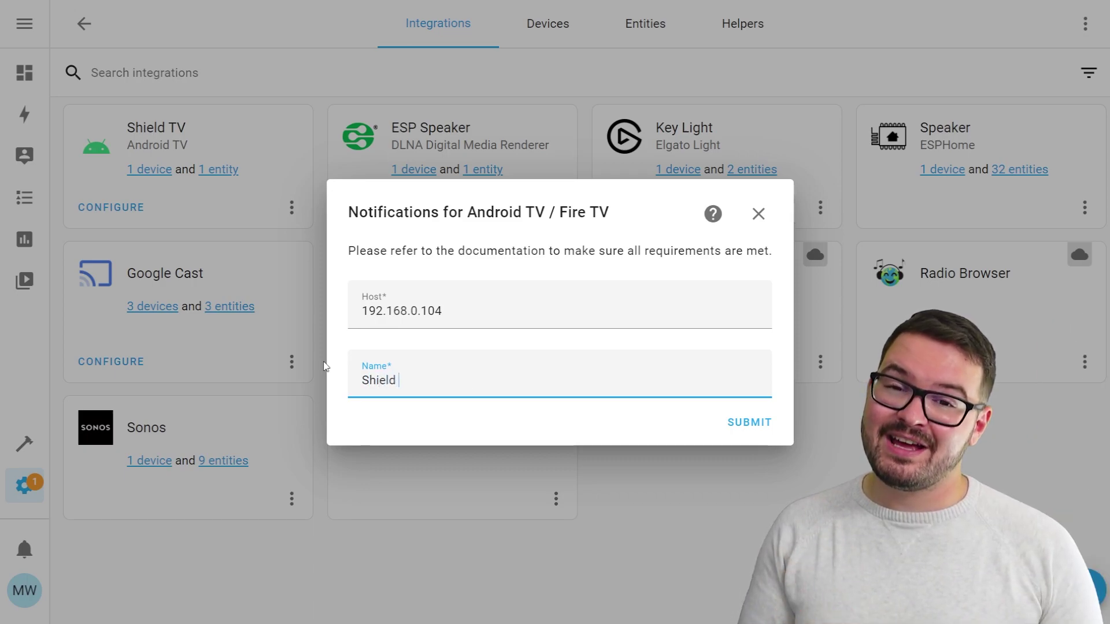
{"action": "left_click", "coordinate": [731, 421]}
{"action": "left_click", "coordinate": [693, 369]}
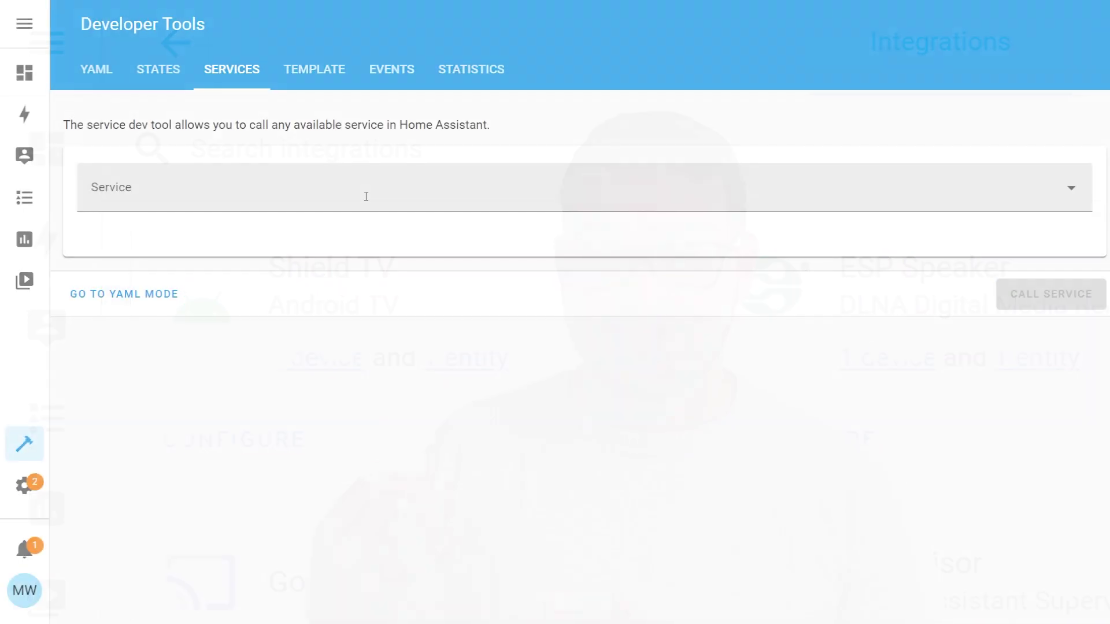
Step: Pick the notify.shield_tv service and enter the Washing Done message, title and 30-second duration data
{"action": "left_click", "coordinate": [366, 196]}
{"action": "type", "text": "noti"}
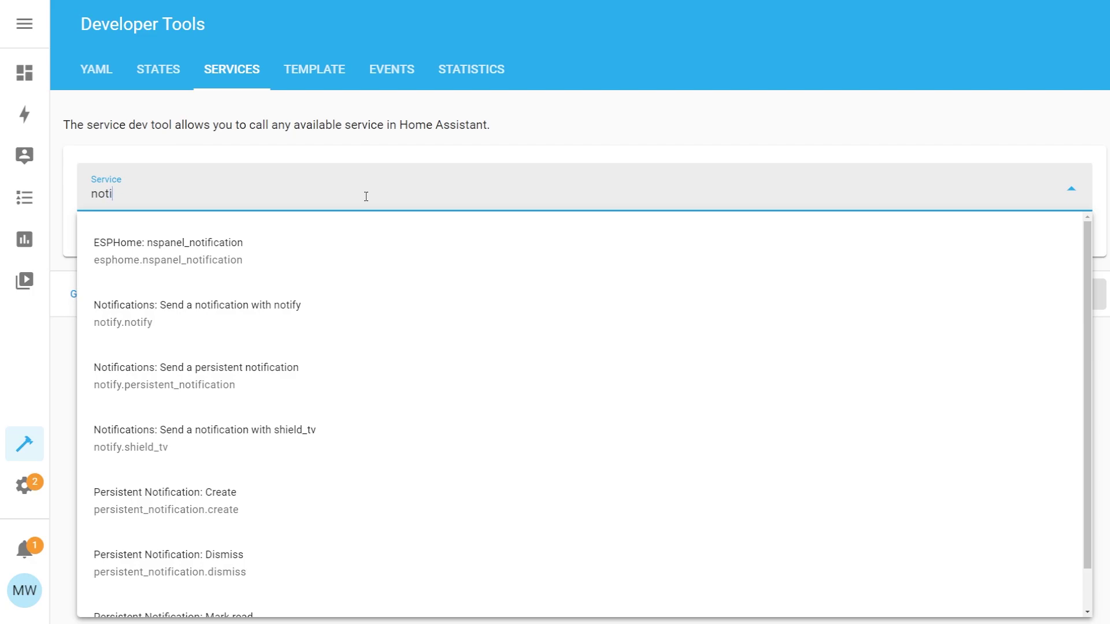
{"action": "type", "text": "fy.s"}
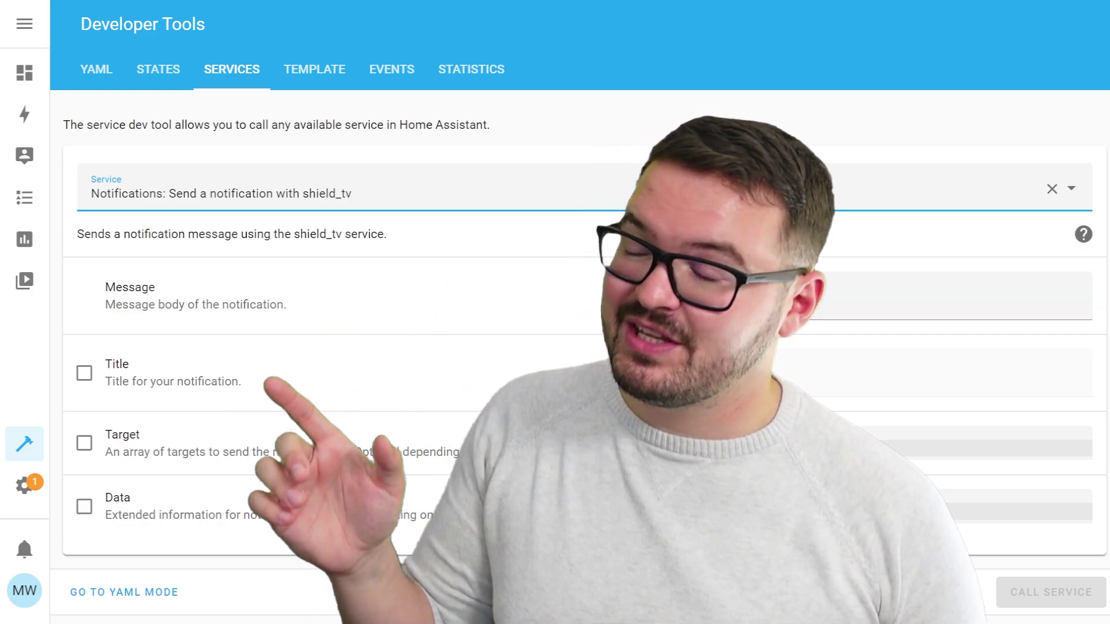
{"action": "left_click", "coordinate": [645, 436]}
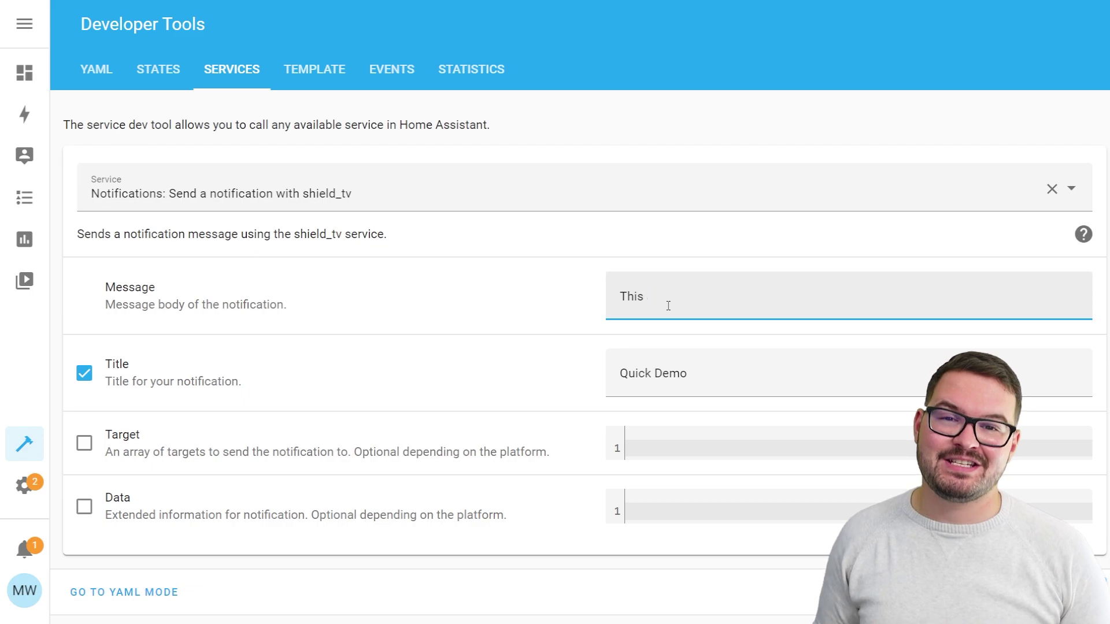
{"action": "type", "text": "age"}
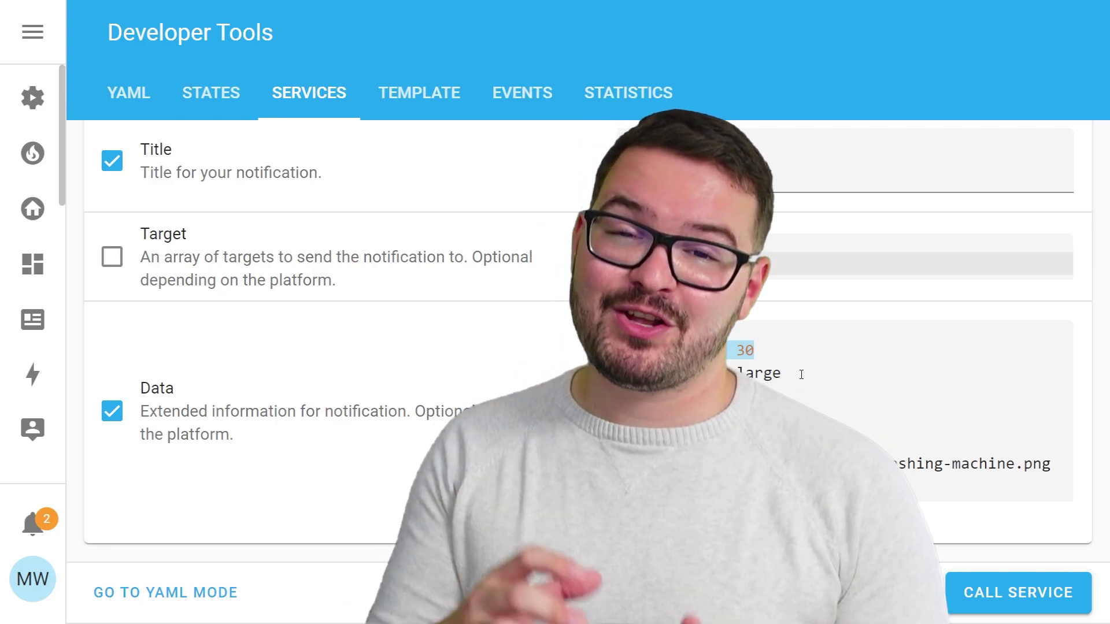
{"action": "key", "text": "Right"}
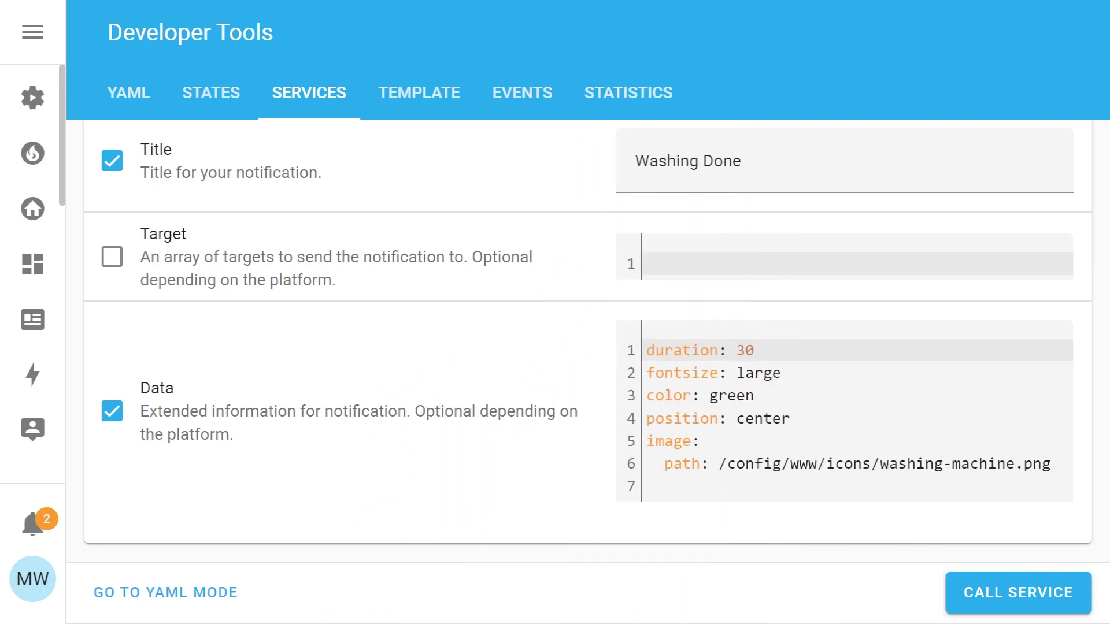
{"action": "key", "text": "shift+Left"}
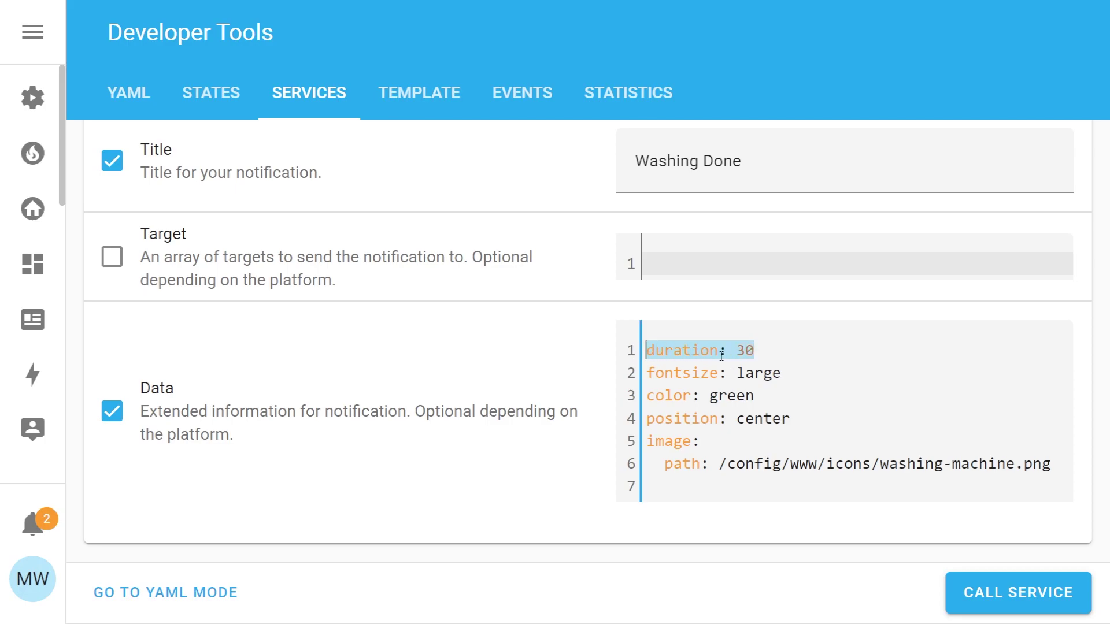